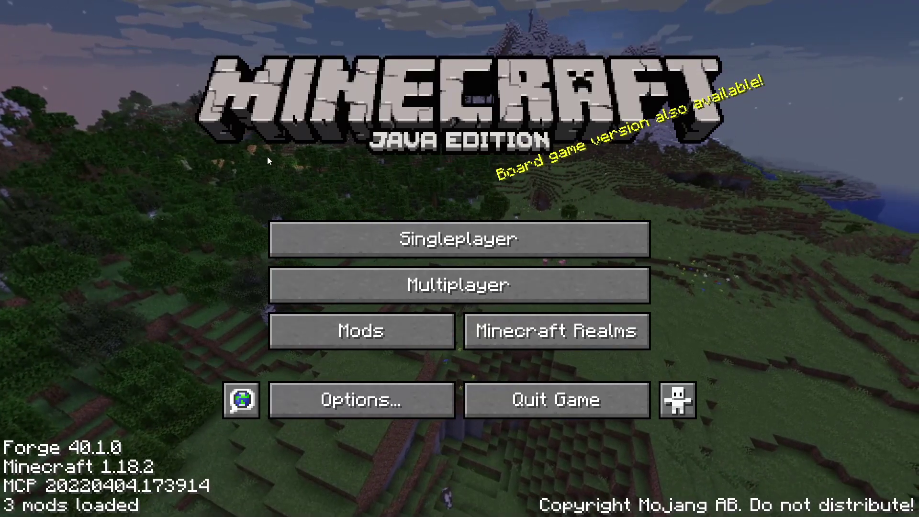
# View the Forge game's loaded mods list, then check the launcher's version dropdown without changing it
pyautogui.click(382, 333)
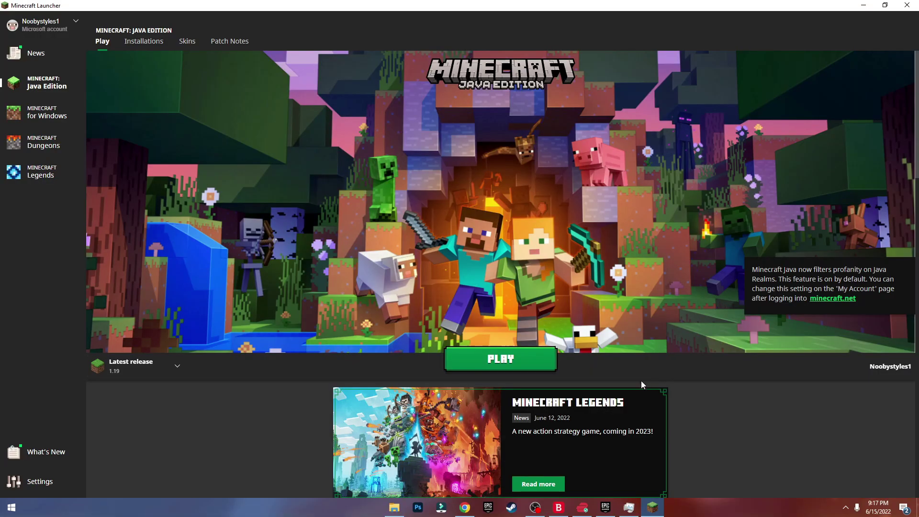
pyautogui.click(159, 366)
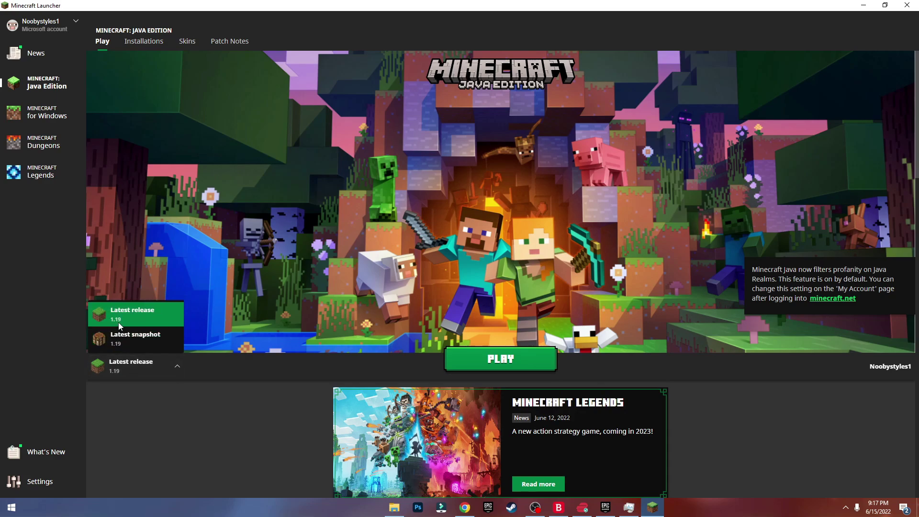
pyautogui.click(177, 363)
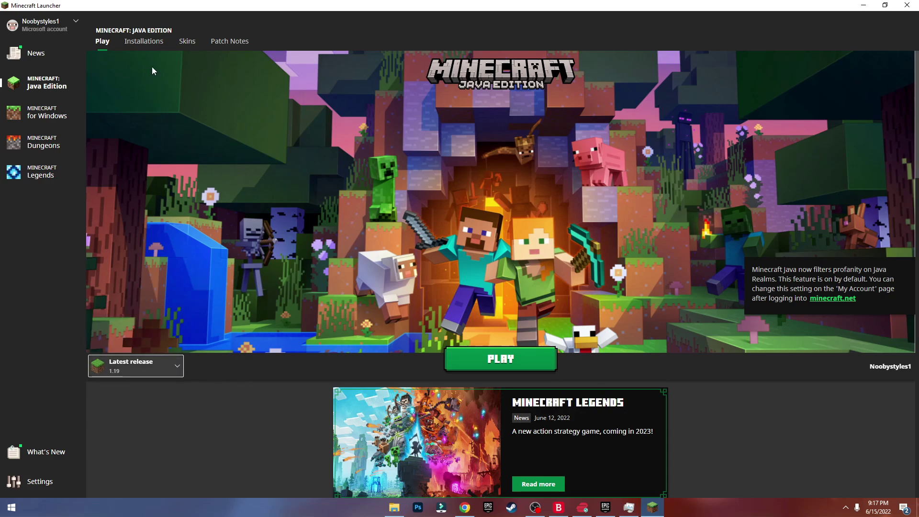
# Start a new installation and give it the bookshelf icon
pyautogui.click(140, 42)
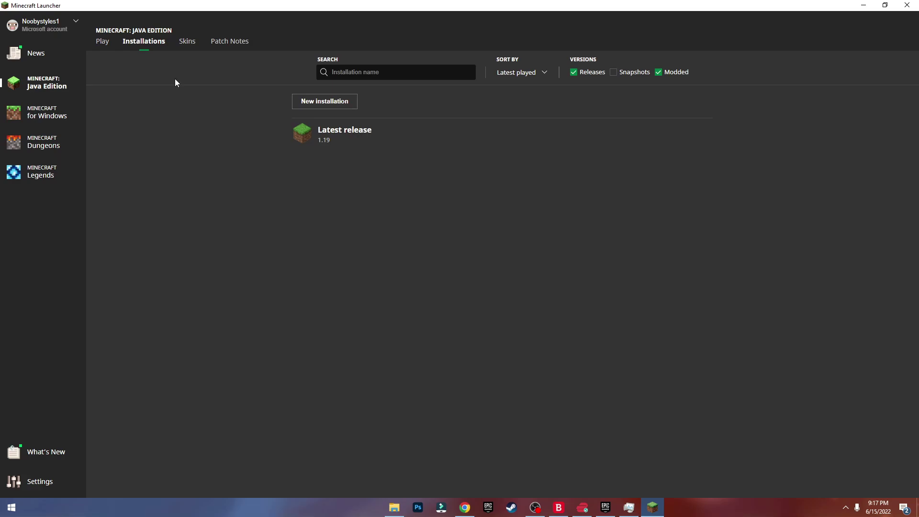
pyautogui.click(301, 102)
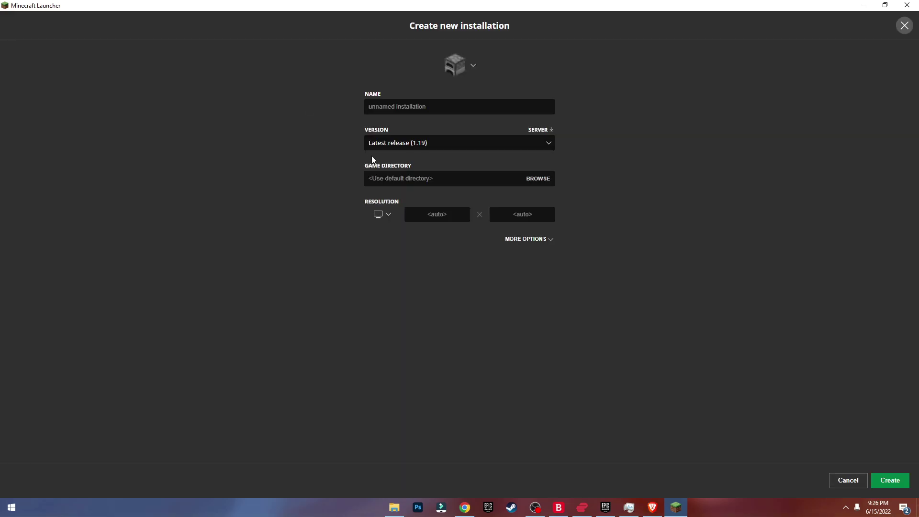
pyautogui.click(499, 147)
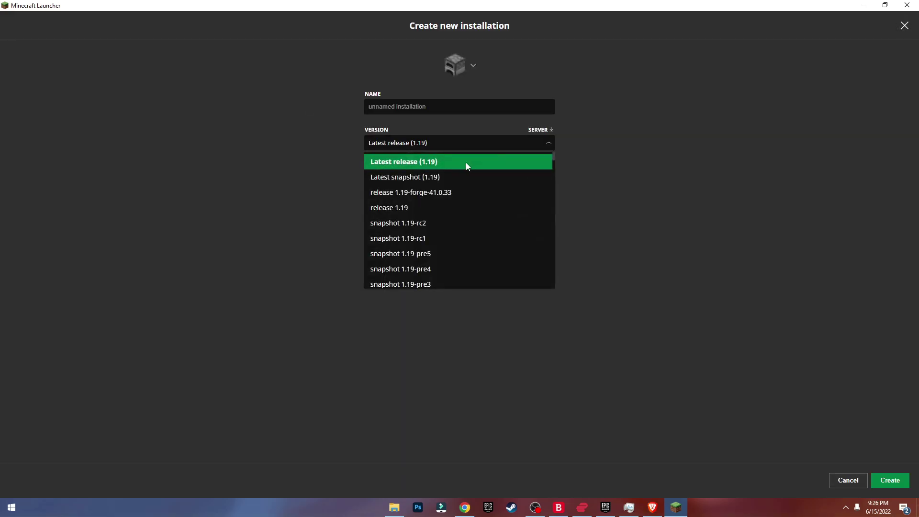
pyautogui.click(393, 139)
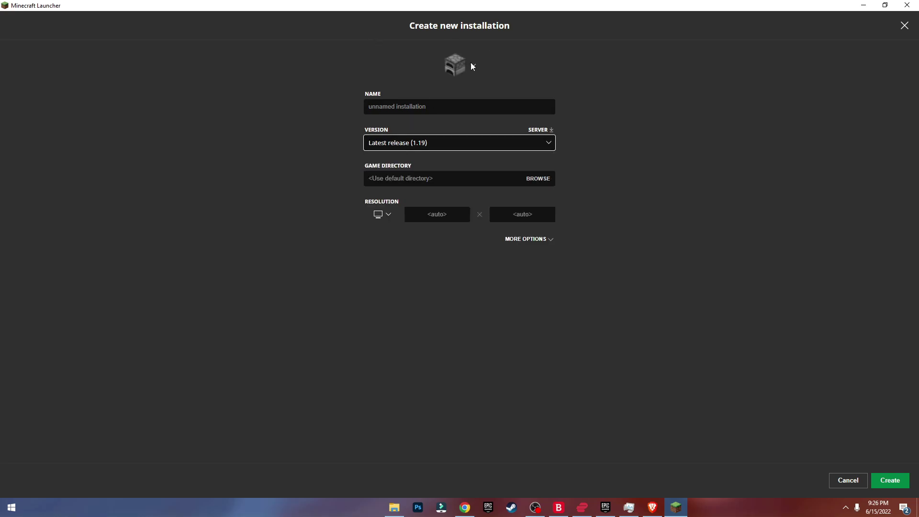
pyautogui.click(454, 65)
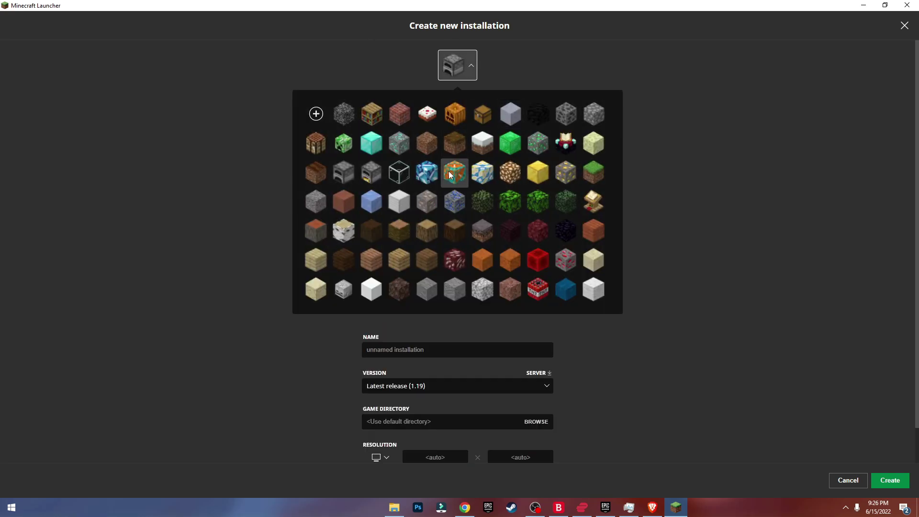
pyautogui.scroll(-1, 416, 178)
pyautogui.click(371, 75)
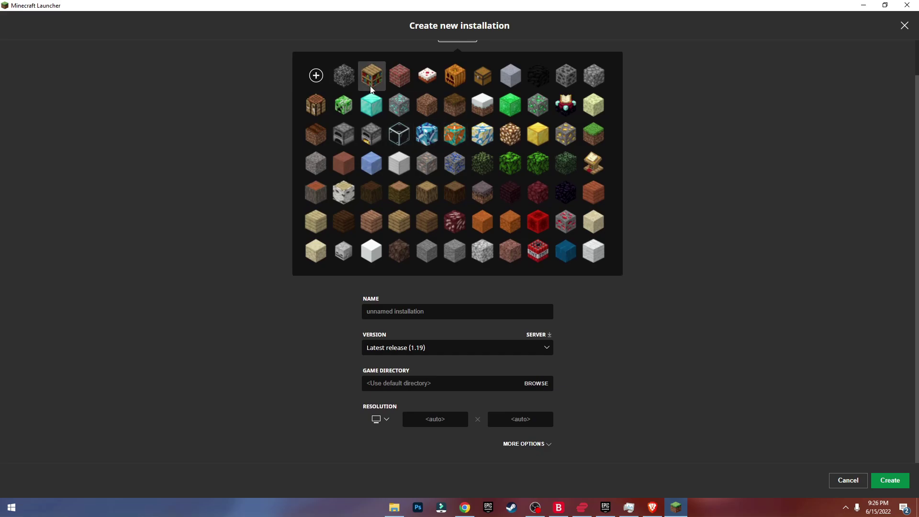
pyautogui.scroll(1, 452, 106)
pyautogui.press('Escape')
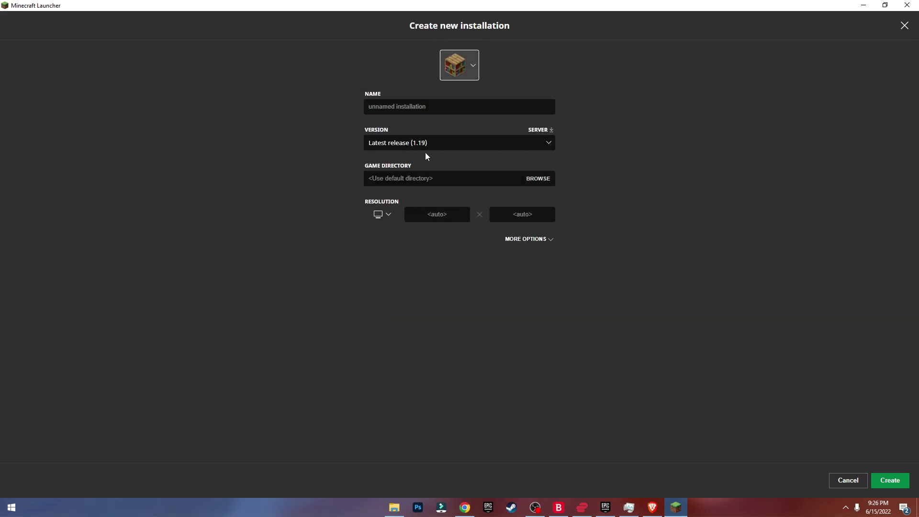
# Name the installation 'h', set its version to release 1.18.2, and create it
pyautogui.press('Tab')
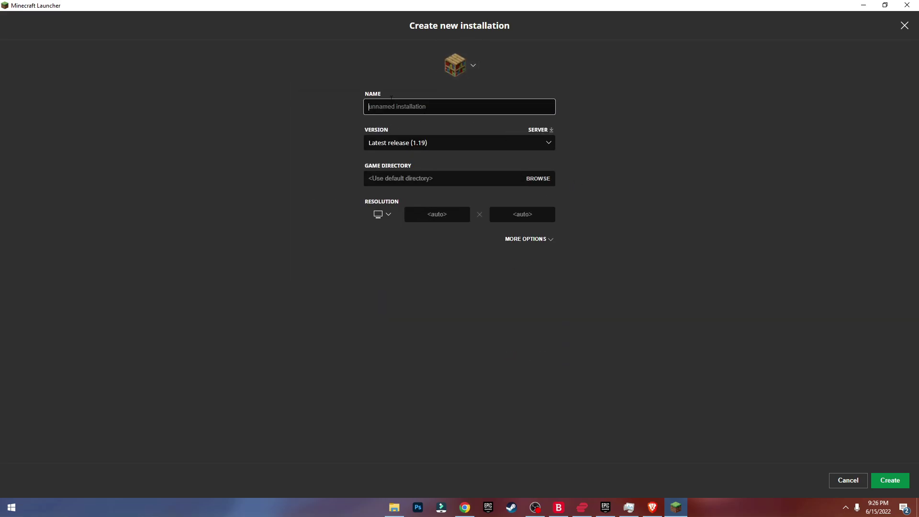
pyautogui.write('h')
pyautogui.click(504, 142)
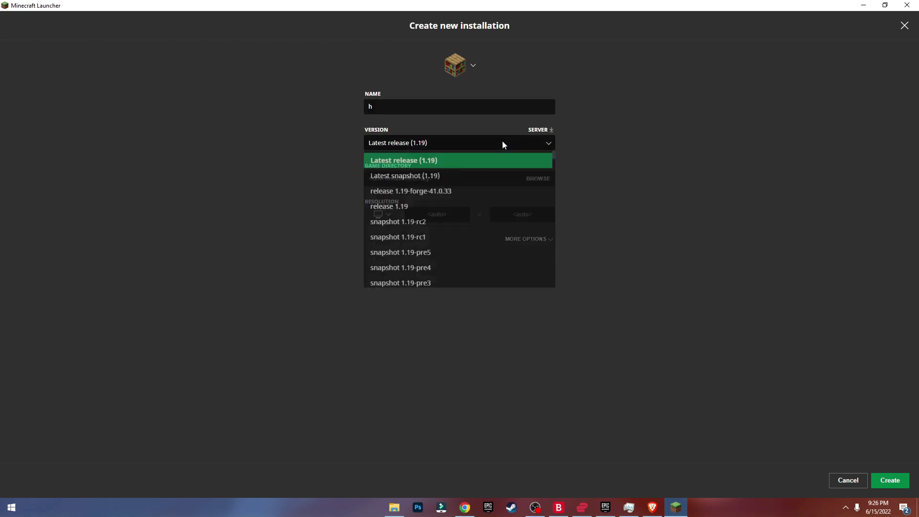
pyautogui.scroll(-8, 417, 219)
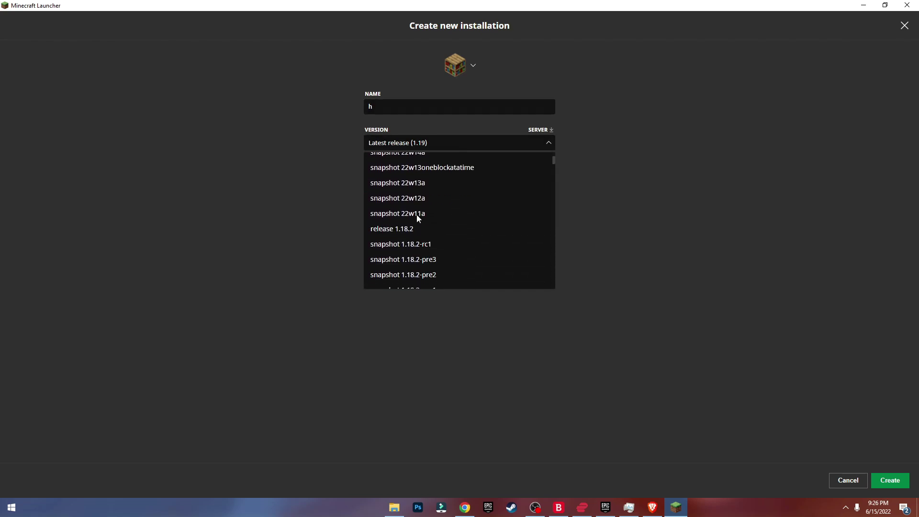
pyautogui.scroll(2, 417, 219)
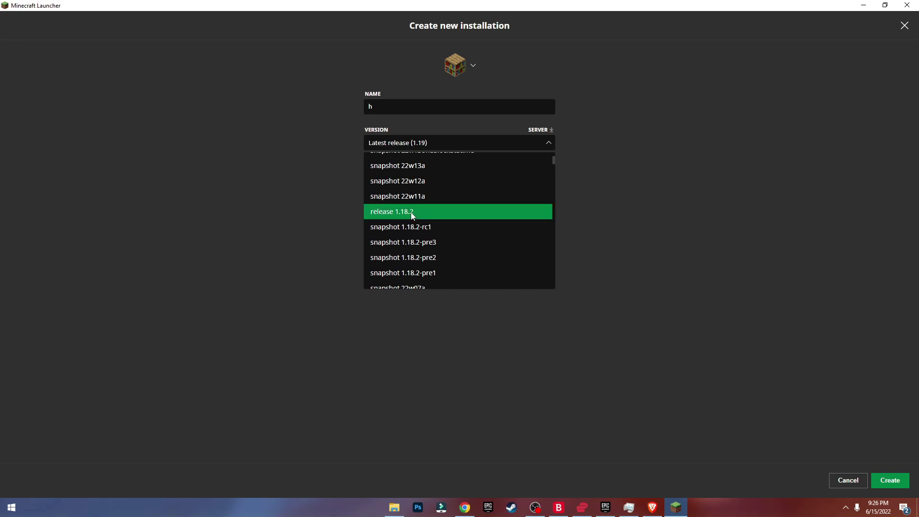
pyautogui.click(427, 216)
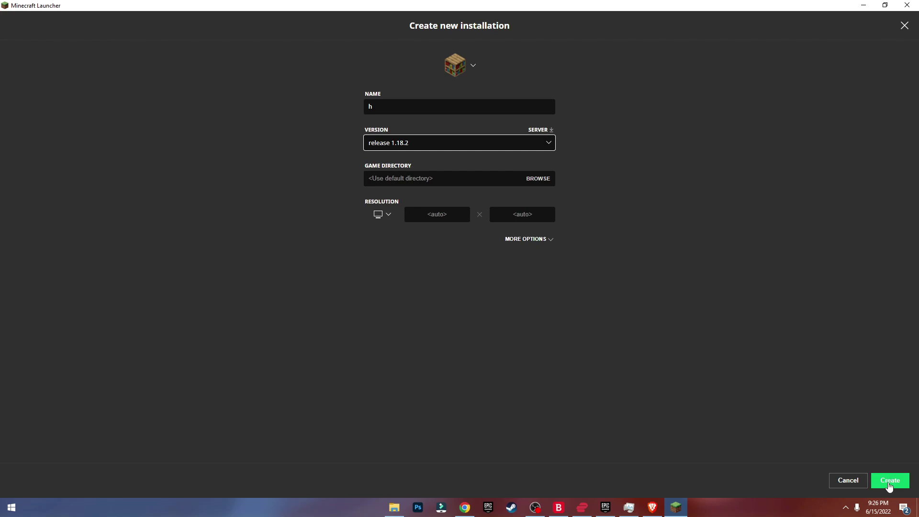
pyautogui.click(889, 486)
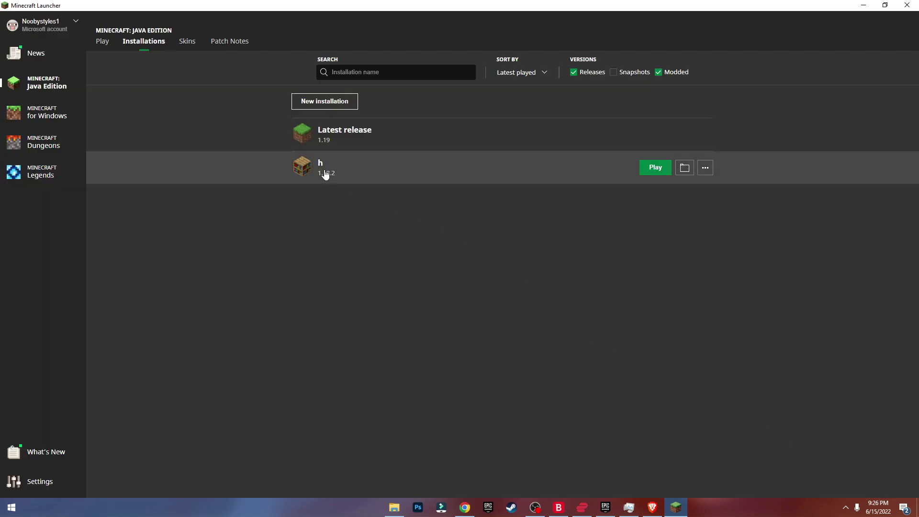
# Select the h (1.18.2) installation on the Play page and launch it
pyautogui.click(103, 41)
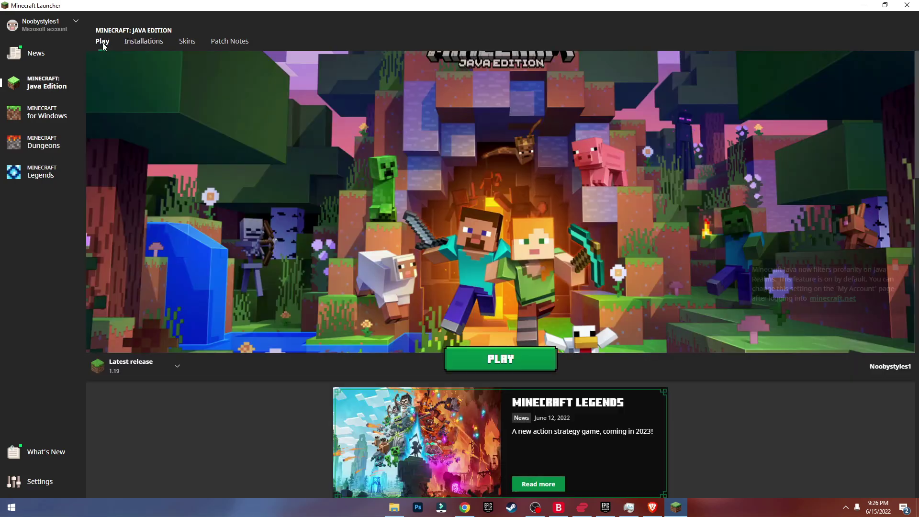
pyautogui.click(138, 366)
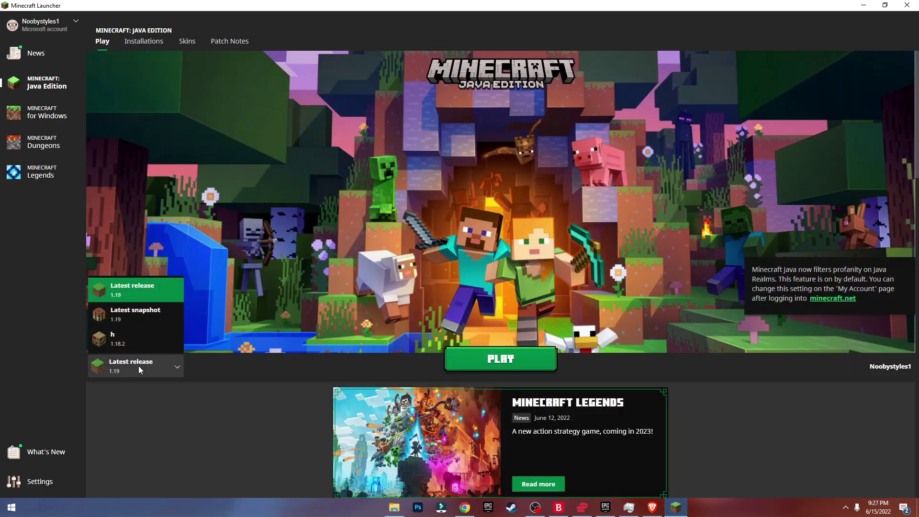
pyautogui.click(114, 341)
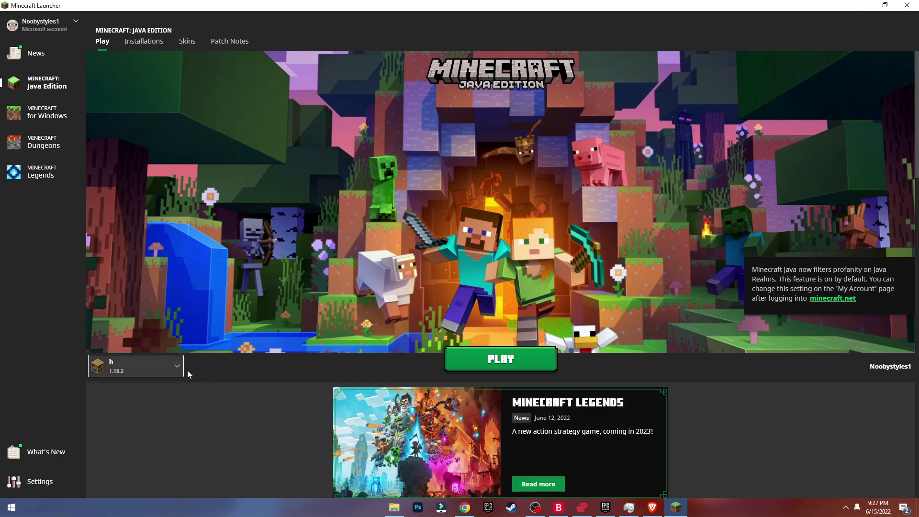
pyautogui.click(520, 360)
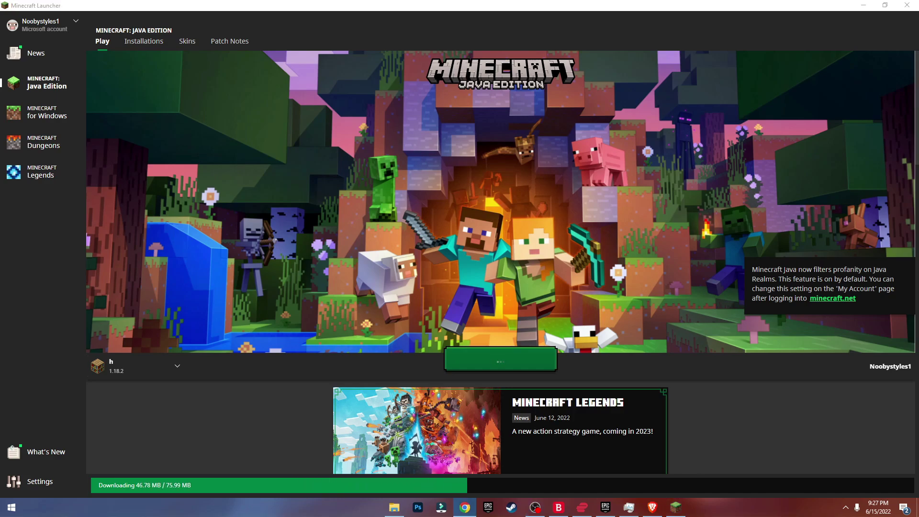
# Let Minecraft 1.18.2 finish downloading and start, then quit from the title screen
pyautogui.click(535, 507)
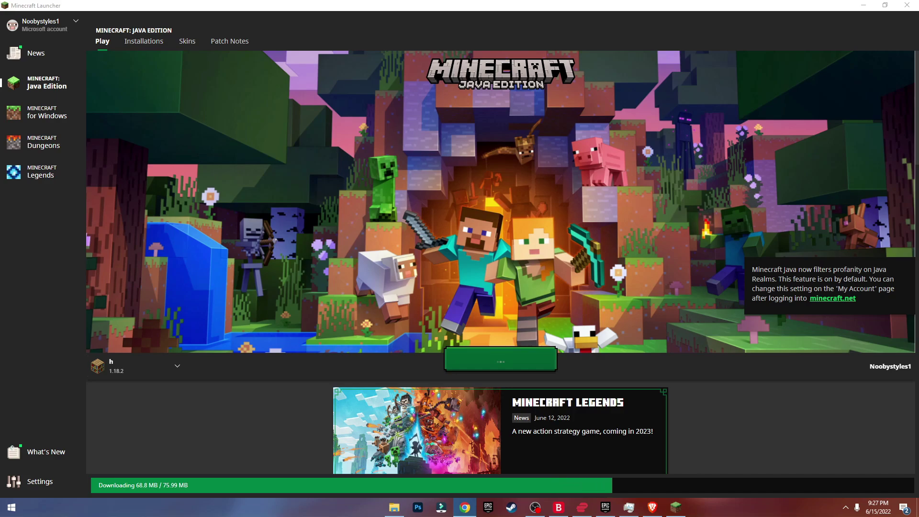
pyautogui.hotkey('alt', 'Tab')
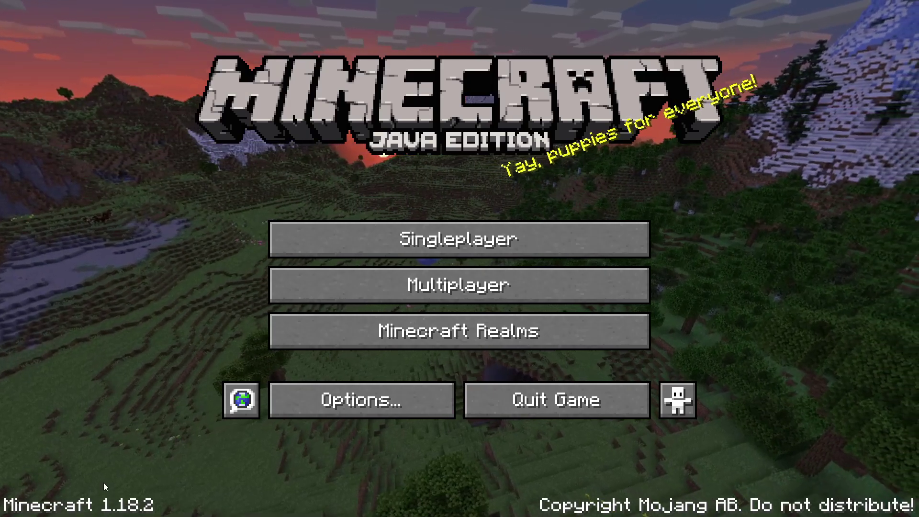
pyautogui.click(524, 401)
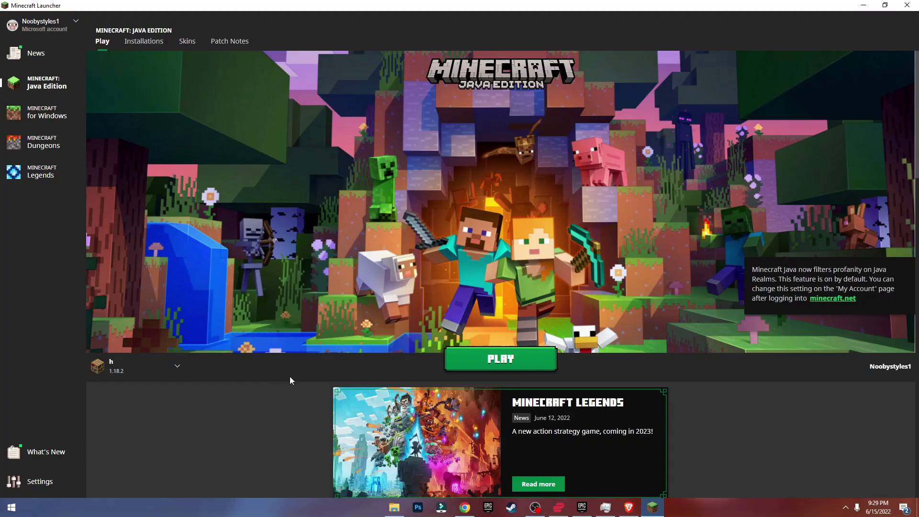
# Search Google for 'forge' and open the Minecraft Forge downloads page
pyautogui.click(628, 507)
pyautogui.click(380, 222)
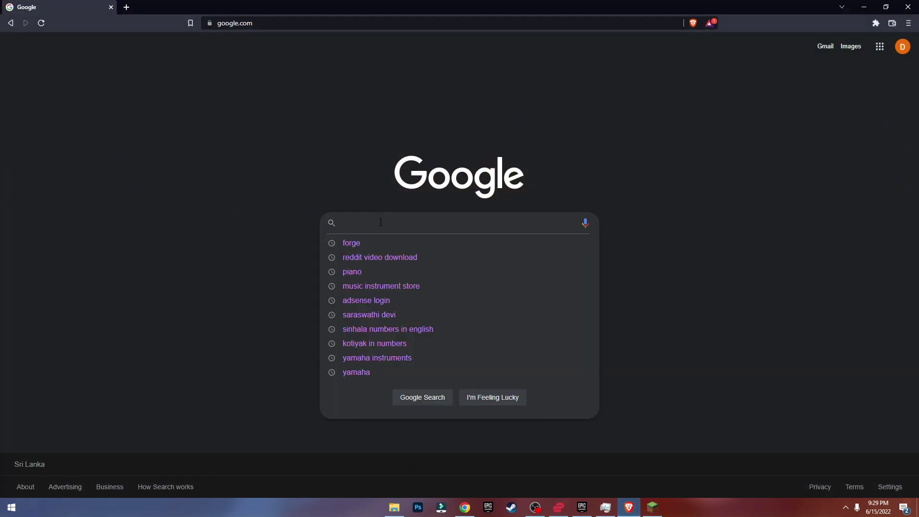
pyautogui.write('forge')
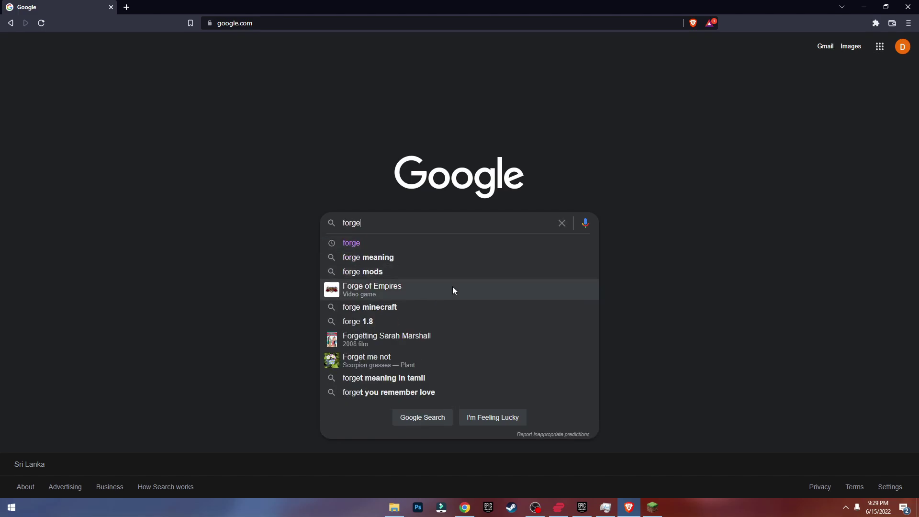
pyautogui.press('Return')
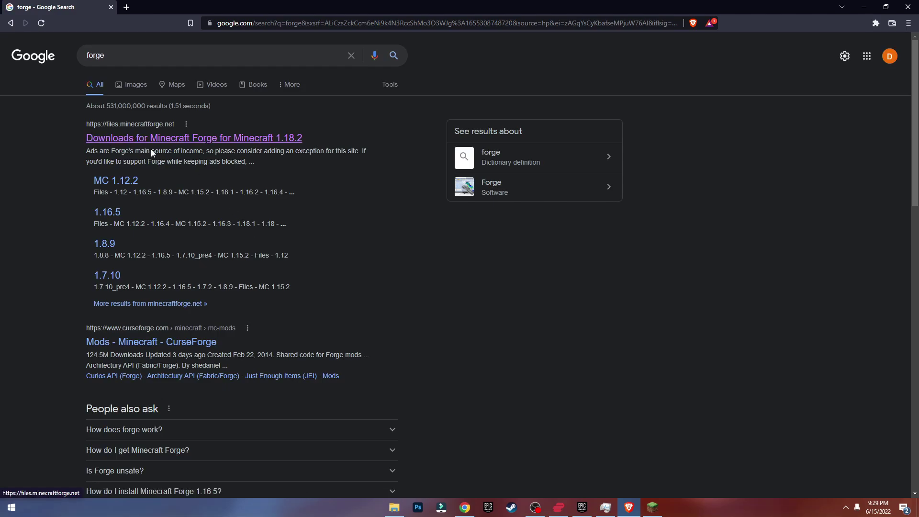
pyautogui.click(132, 143)
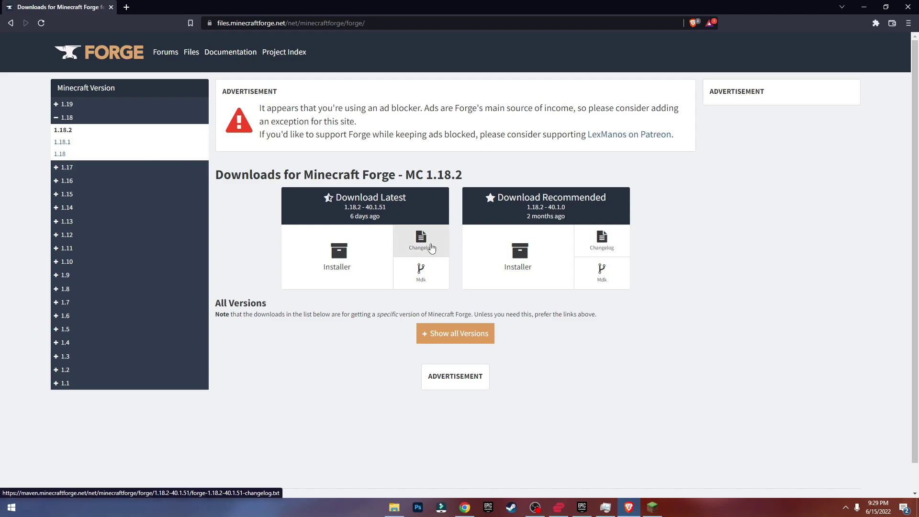
# Expand the 1.17, 1.16, 1.15, 1.14, 1.13 and 1.12 version groups in the sidebar
pyautogui.click(67, 168)
pyautogui.click(62, 192)
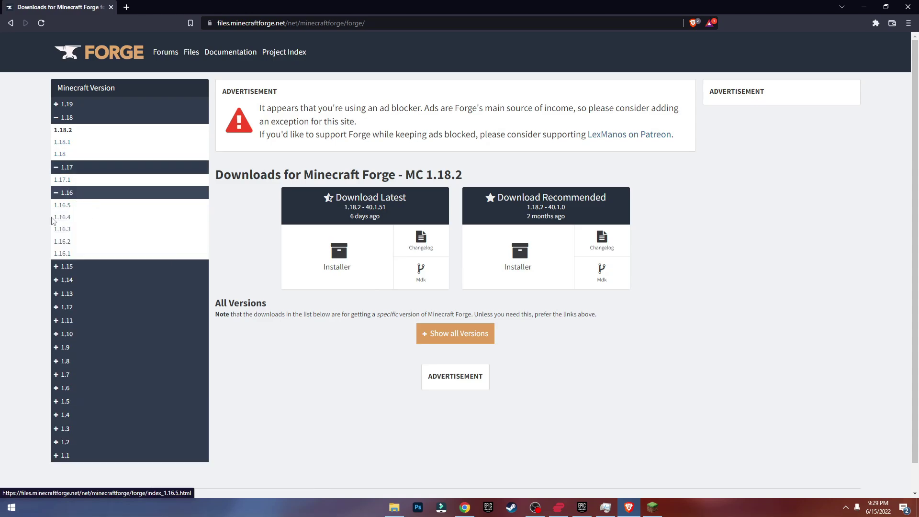
pyautogui.click(72, 266)
pyautogui.click(70, 316)
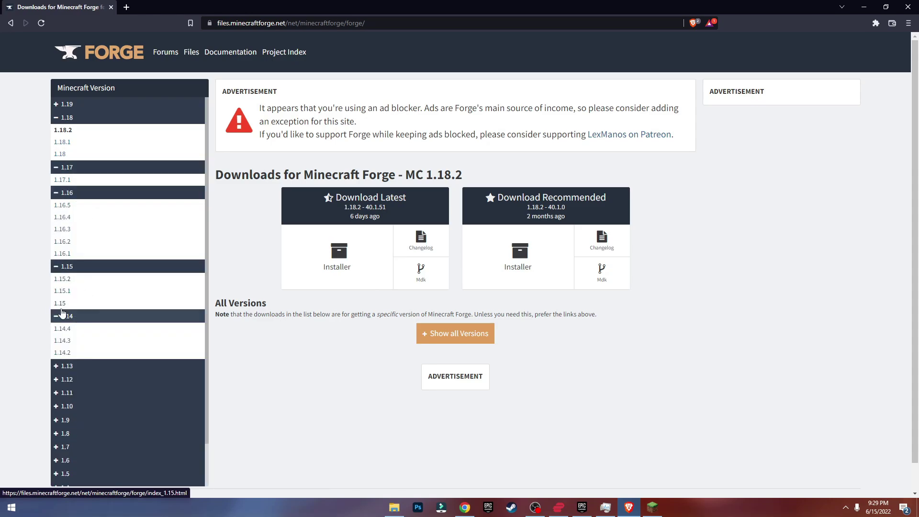
pyautogui.scroll(-1, 71, 334)
pyautogui.click(69, 338)
pyautogui.click(97, 368)
pyautogui.scroll(1, 136, 345)
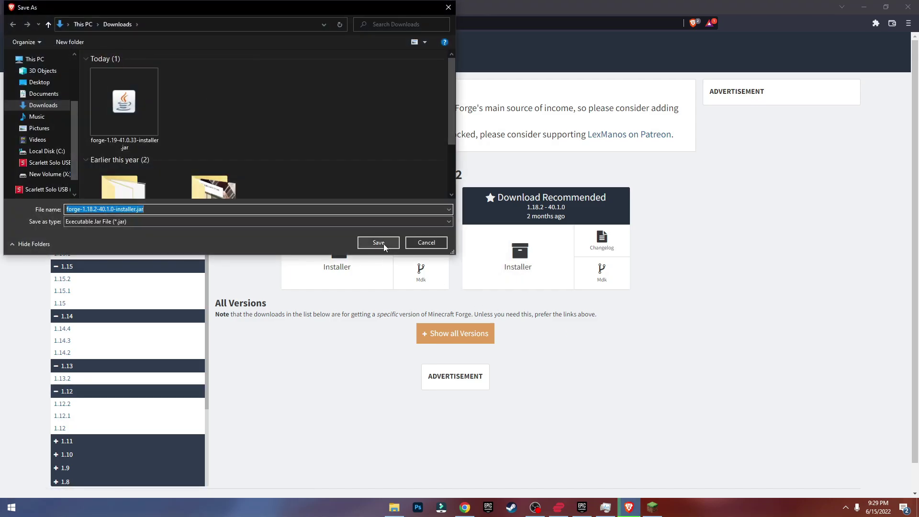
# Save forge-1.18.2-40.1.0-installer.jar to Downloads and open it from the download bar
pyautogui.click(378, 243)
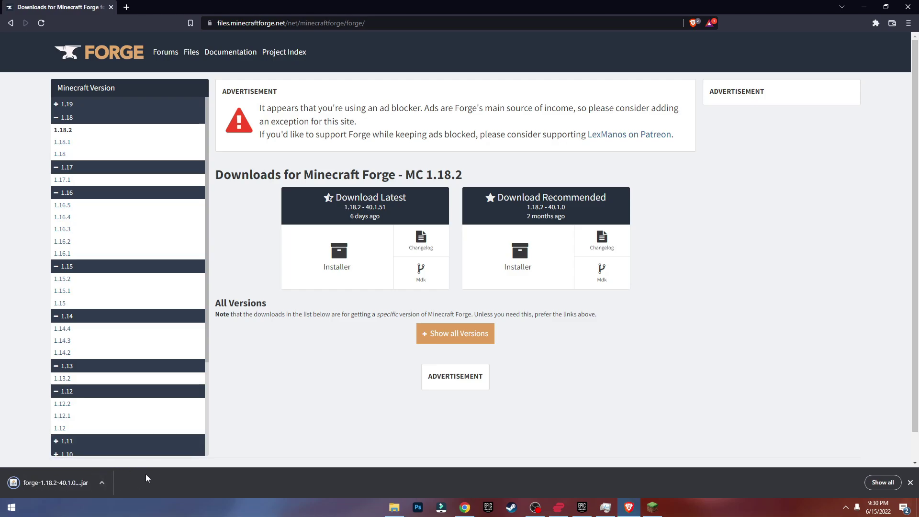
pyautogui.click(61, 477)
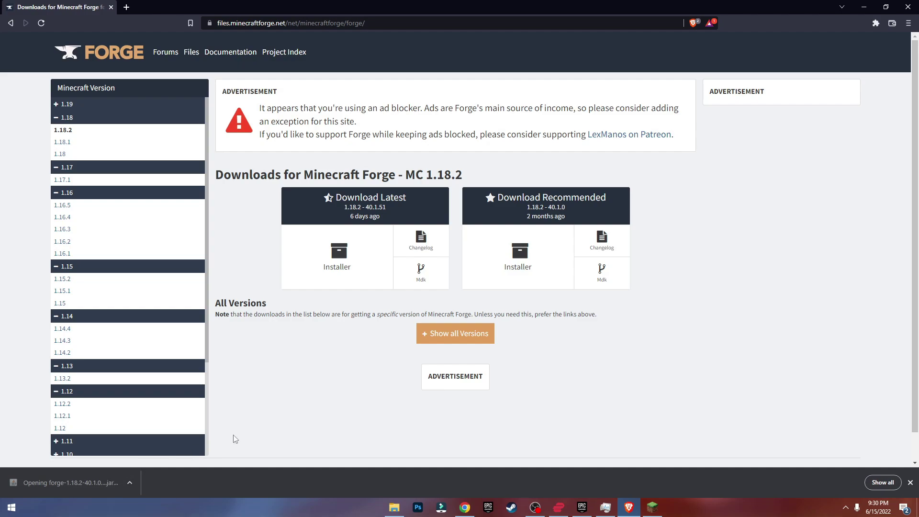
pyautogui.click(652, 507)
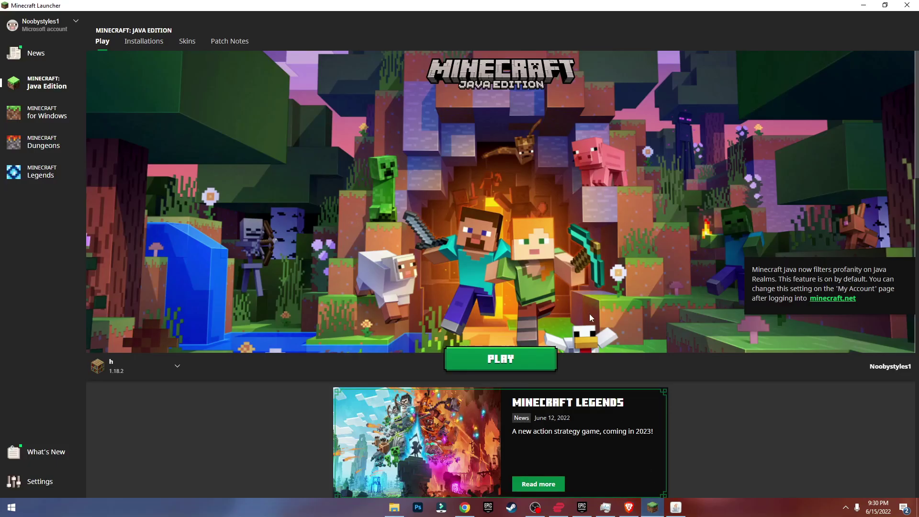
# Close the launcher and install the Forge 1.18.2-40.1.0 client profile, dismissing the completion message
pyautogui.click(906, 6)
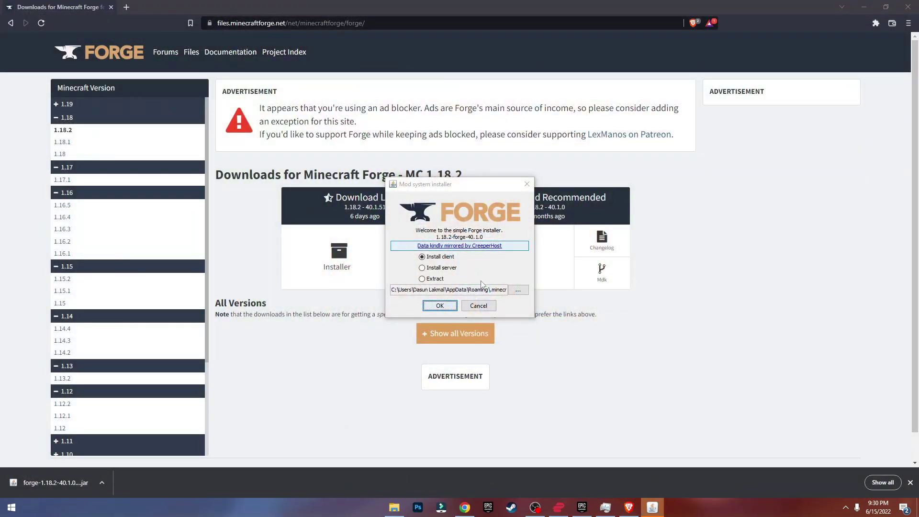
pyautogui.moveTo(458, 190); pyautogui.dragTo(469, 163)
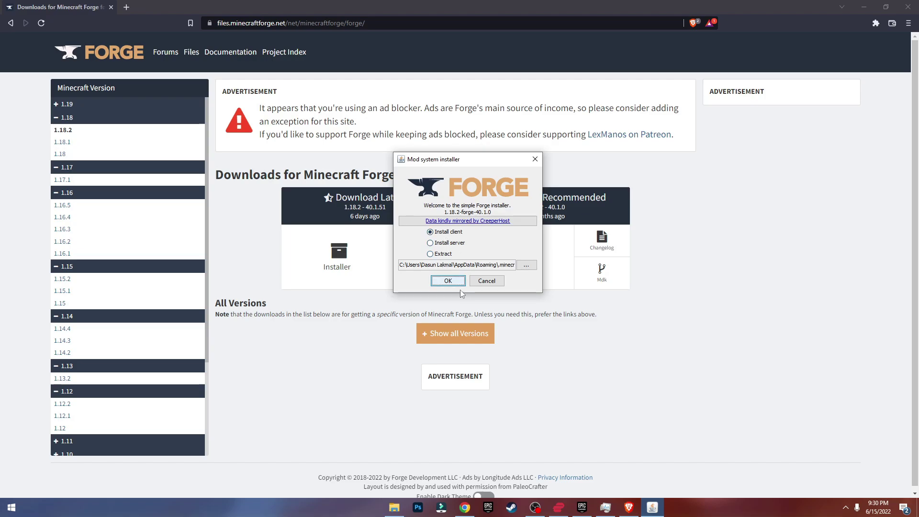
pyautogui.click(448, 280)
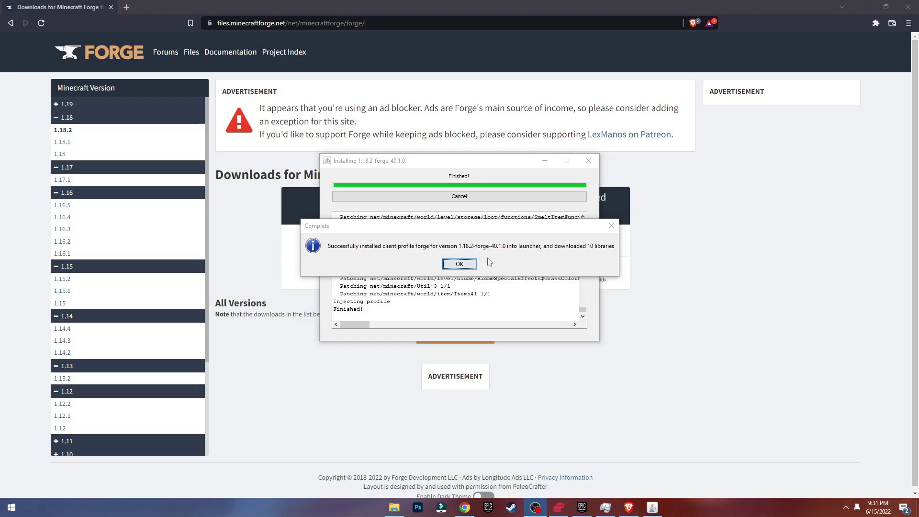
pyautogui.click(459, 264)
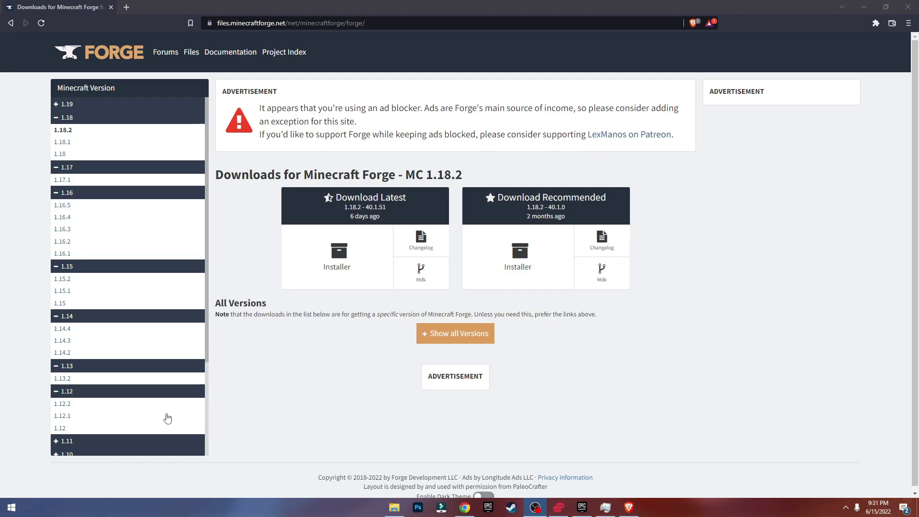
# Reopen Minecraft Launcher, choose the forge 1.18.2-forge-40.1.0 installation, and press Play
pyautogui.click(11, 507)
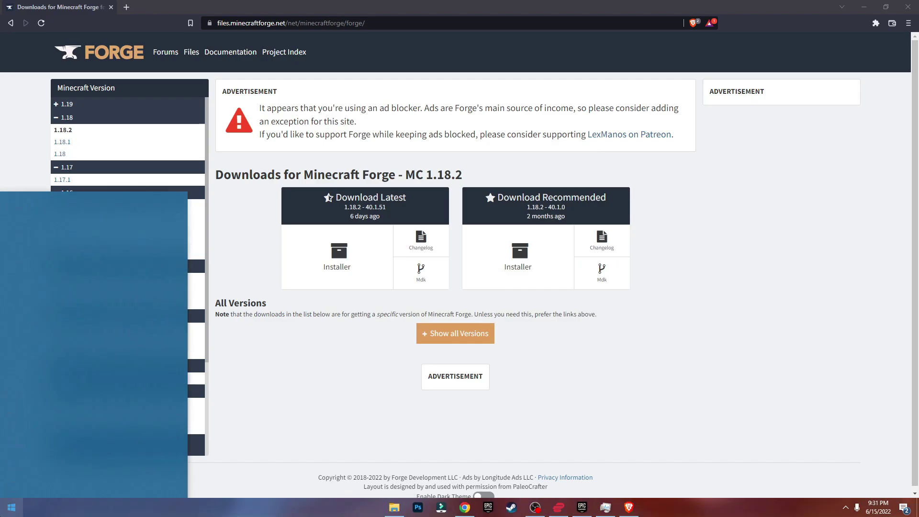
pyautogui.write('min')
pyautogui.click(81, 242)
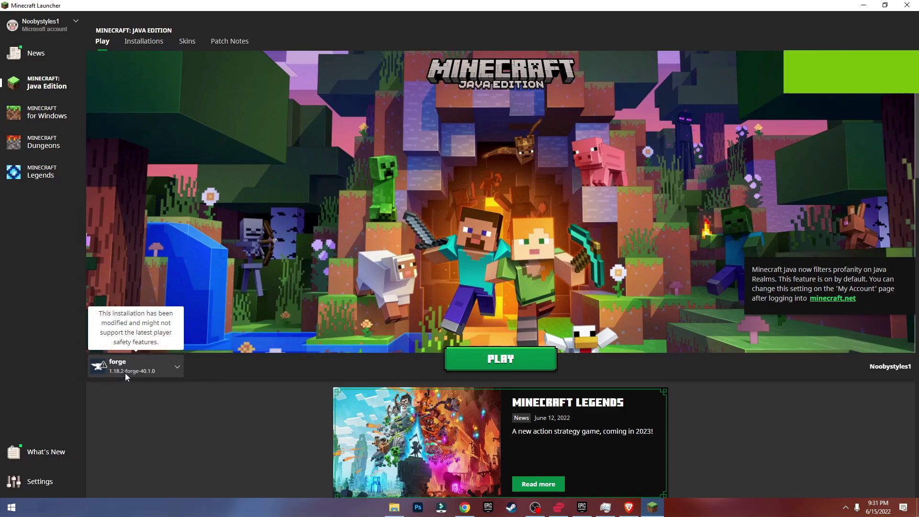
pyautogui.click(131, 369)
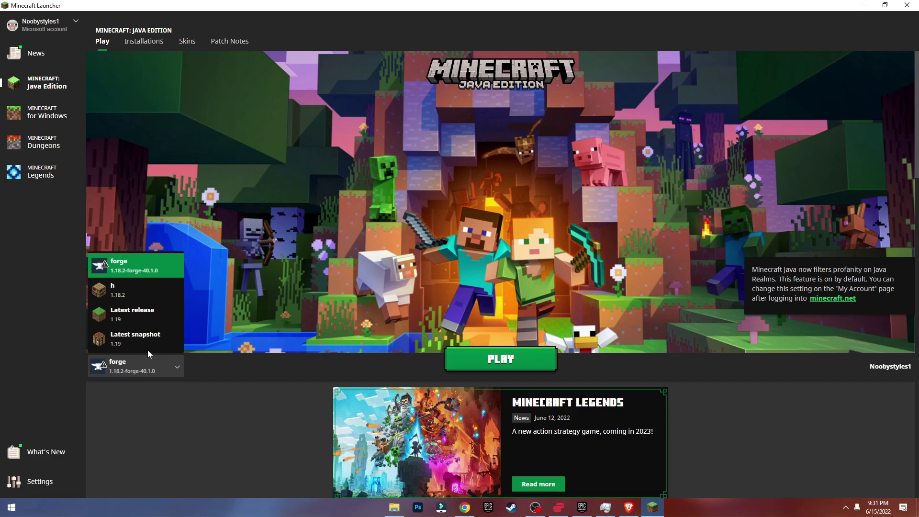
pyautogui.click(138, 265)
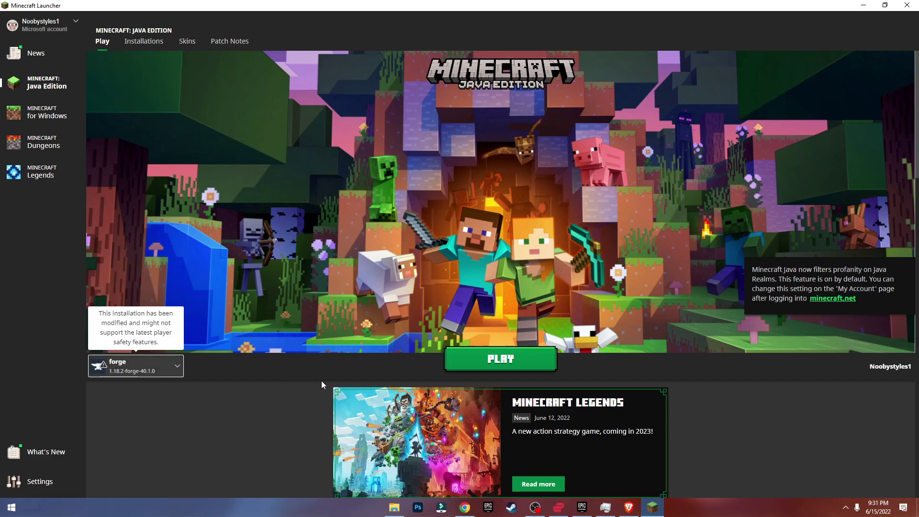
pyautogui.click(483, 365)
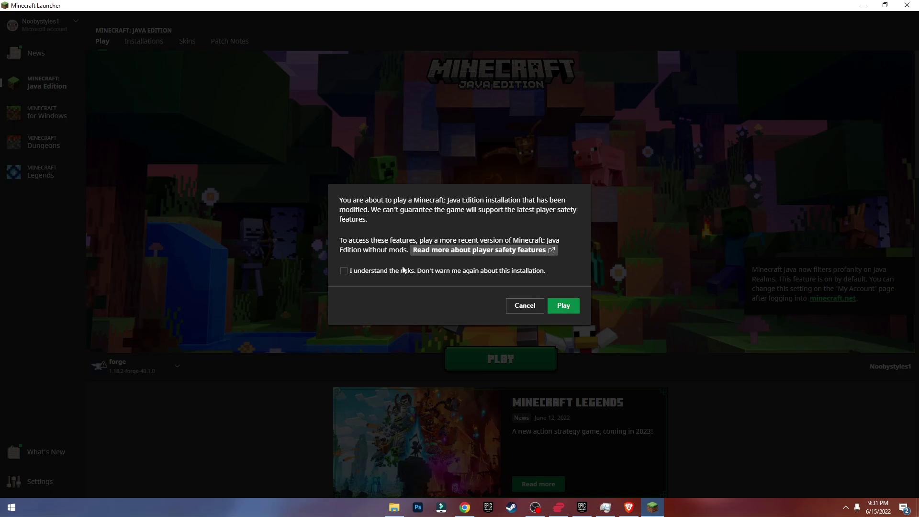
# Tick 'Don't warn me again' and confirm playing the modified Forge installation
pyautogui.click(344, 271)
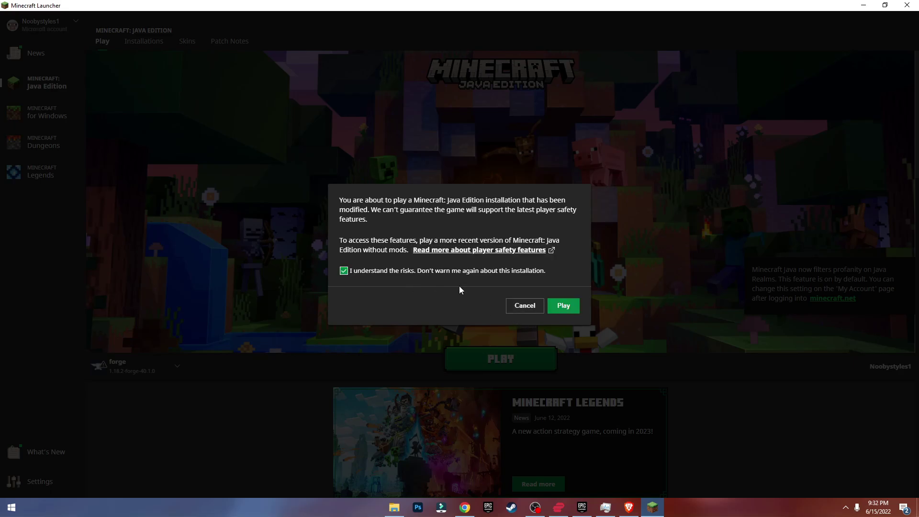
pyautogui.click(565, 306)
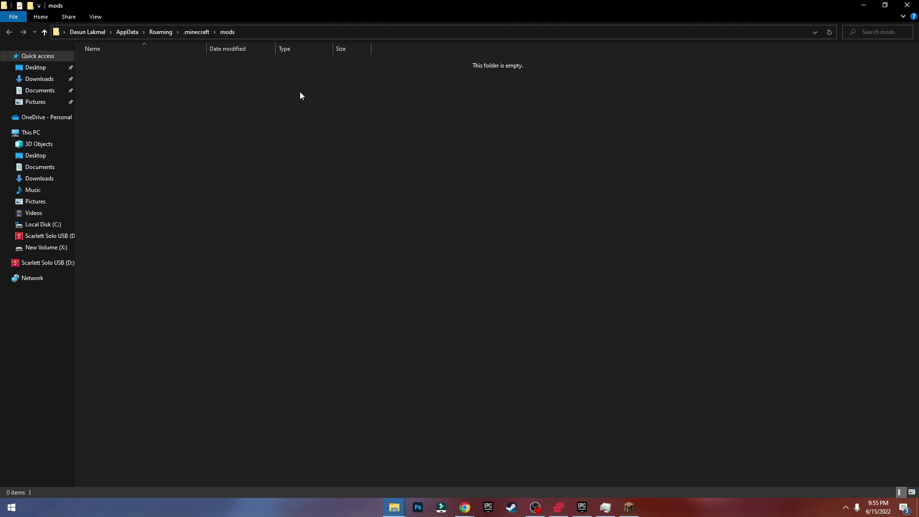
# Go up to the .minecraft folder and open its empty mods folder
pyautogui.click(198, 32)
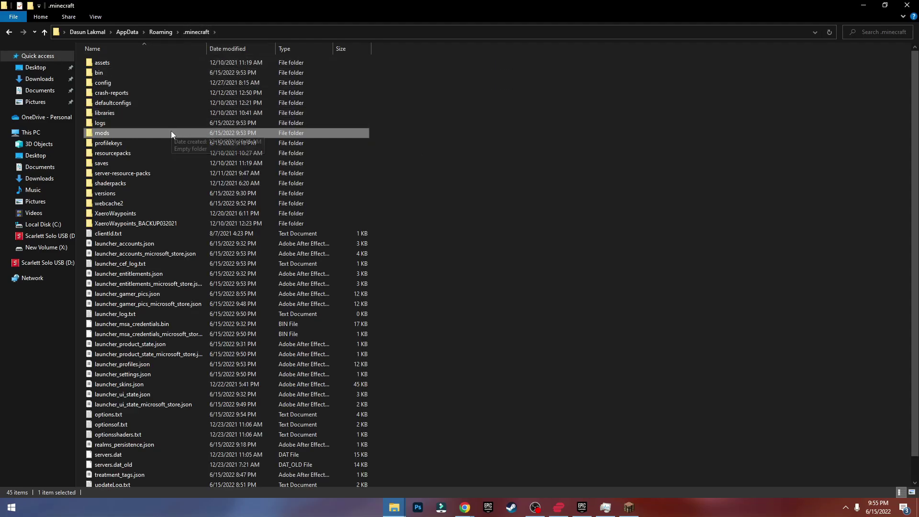
pyautogui.doubleClick(131, 134)
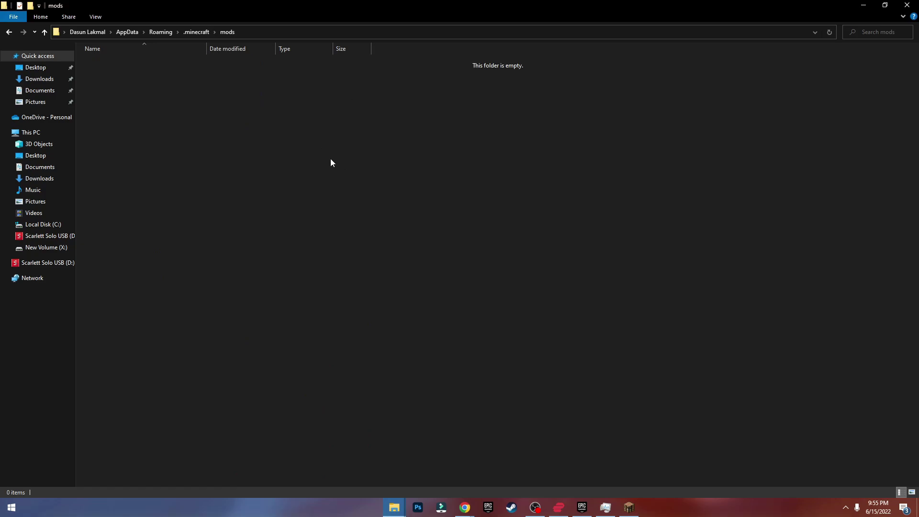
pyautogui.moveTo(409, 128); pyautogui.dragTo(426, 173)
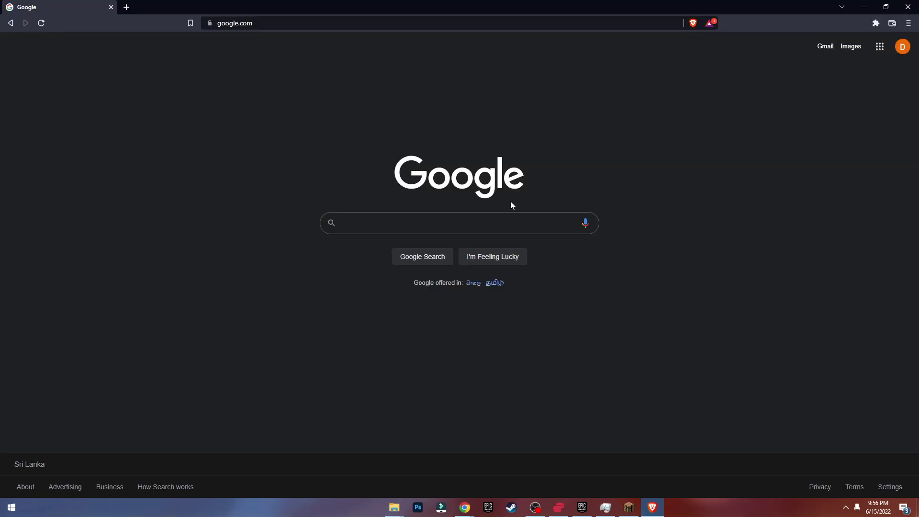
# Search Google for 'minecraft mods' and skim the results led by CurseForge and minecraftmods.com
pyautogui.click(468, 231)
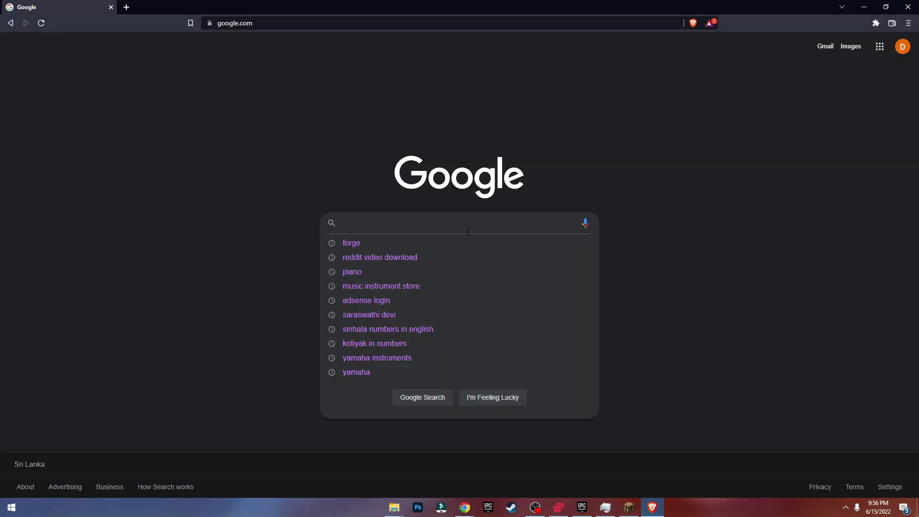
pyautogui.write('mine')
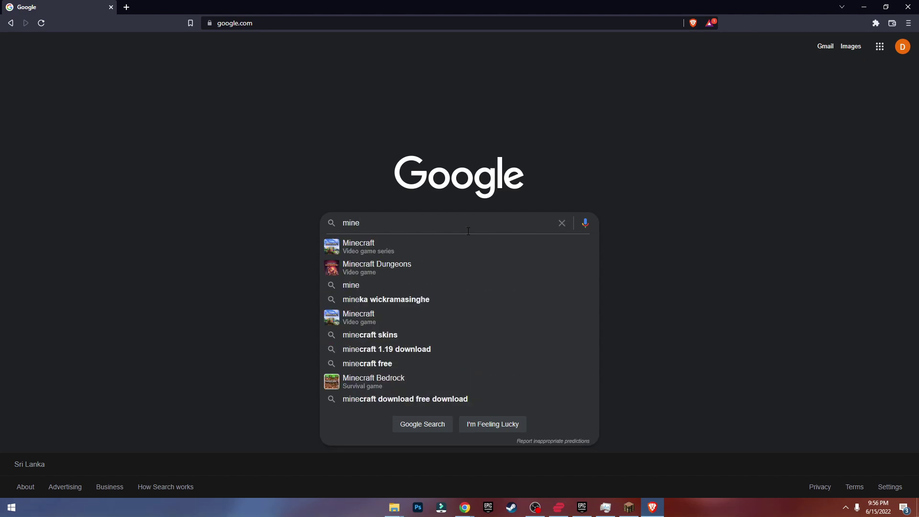
pyautogui.write('craft')
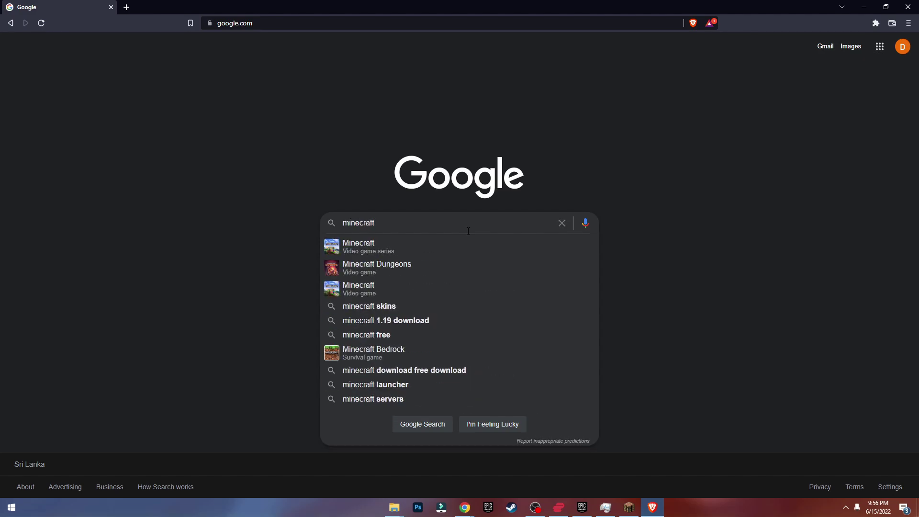
pyautogui.write(' mods')
pyautogui.press('Return')
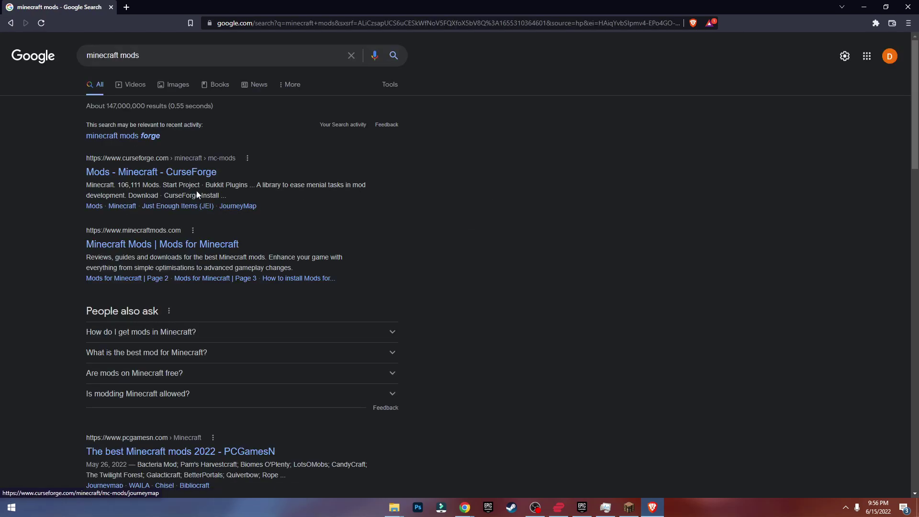
pyautogui.scroll(-1, 196, 196)
pyautogui.scroll(-2, 194, 199)
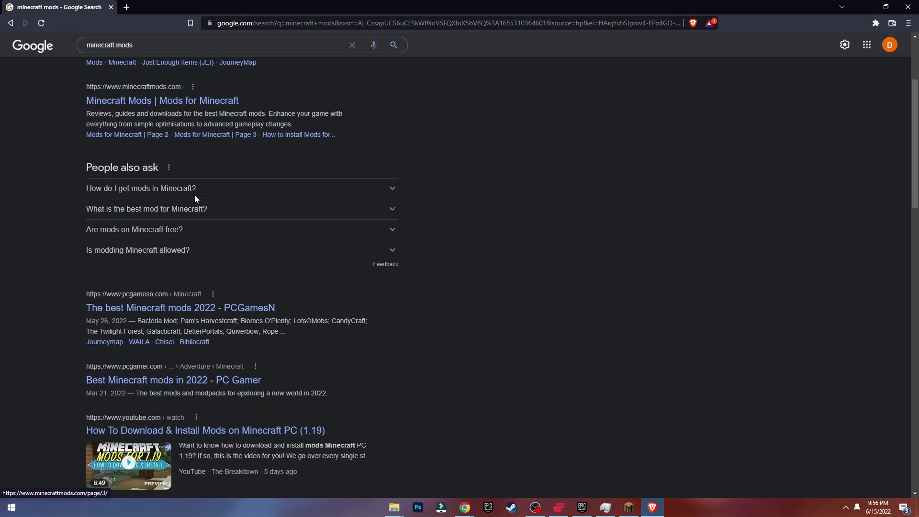
pyautogui.scroll(2, 196, 199)
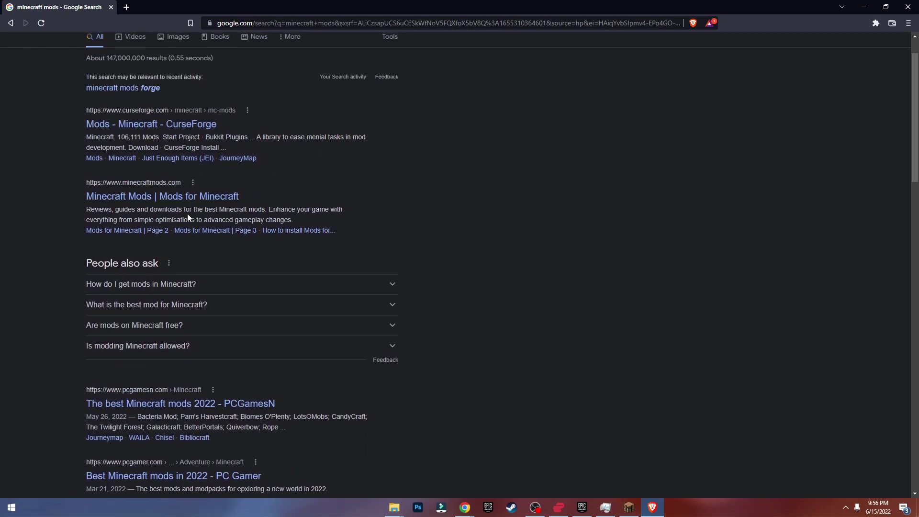
pyautogui.scroll(1, 187, 213)
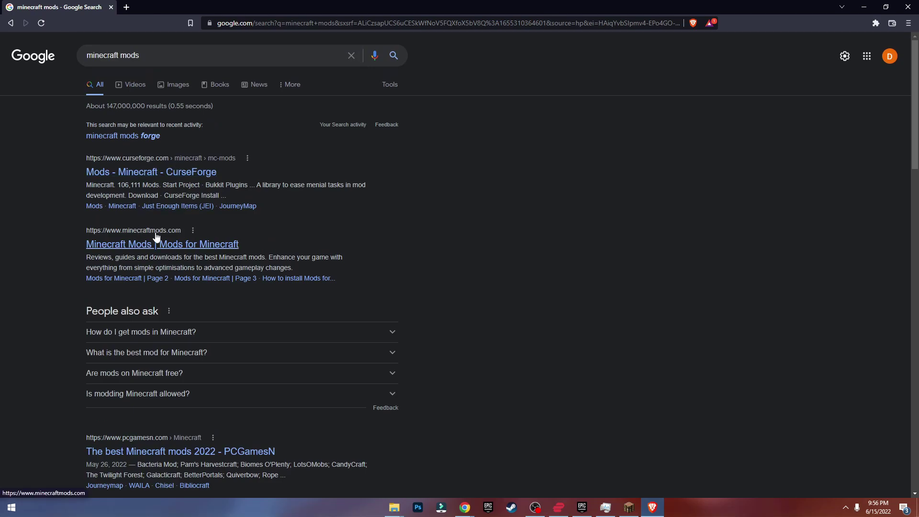
pyautogui.scroll(-14, 259, 232)
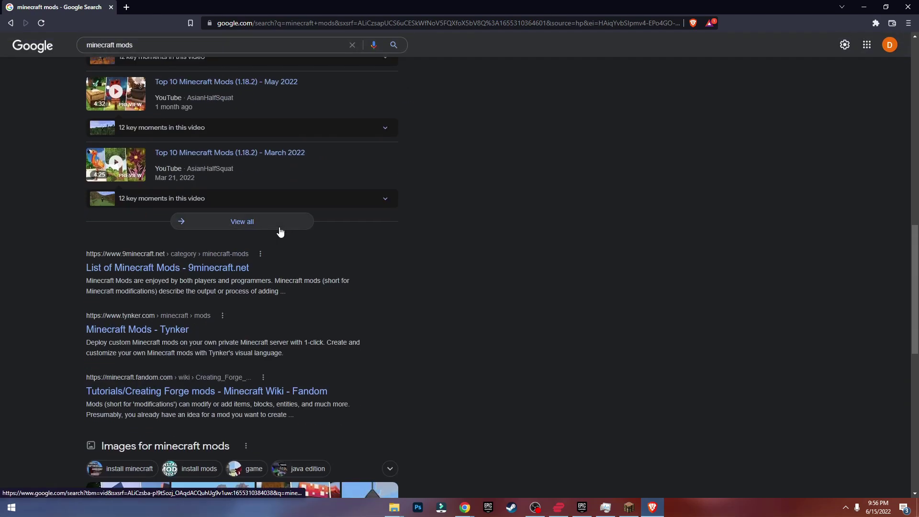
pyautogui.scroll(-2, 281, 232)
pyautogui.scroll(1, 280, 231)
pyautogui.scroll(15, 281, 232)
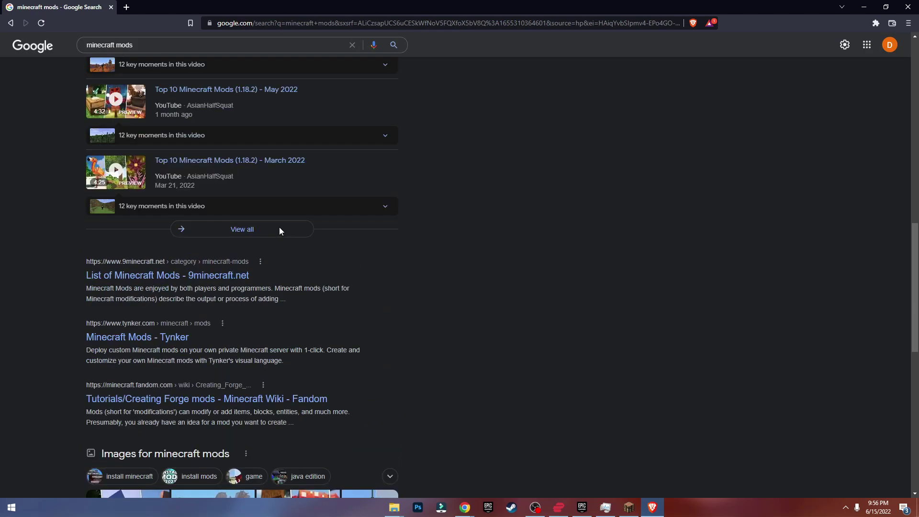
pyautogui.scroll(-5, 223, 242)
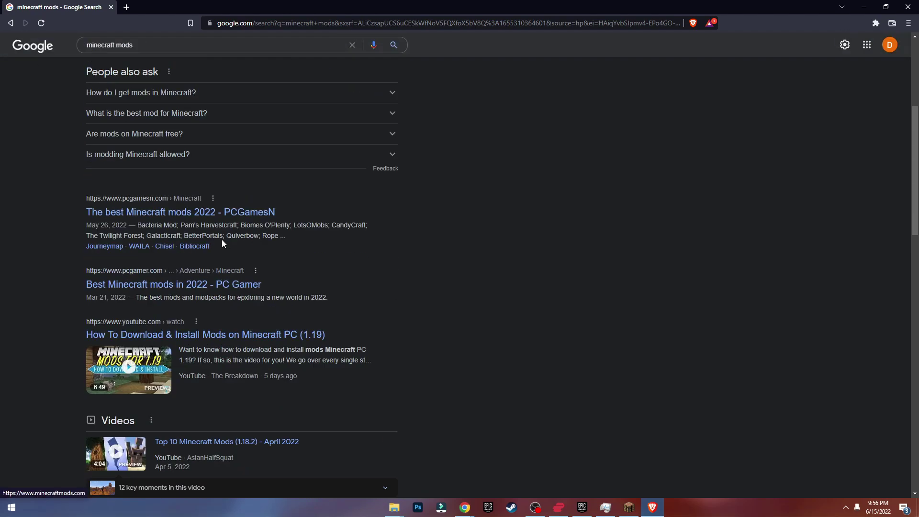
pyautogui.scroll(5, 218, 244)
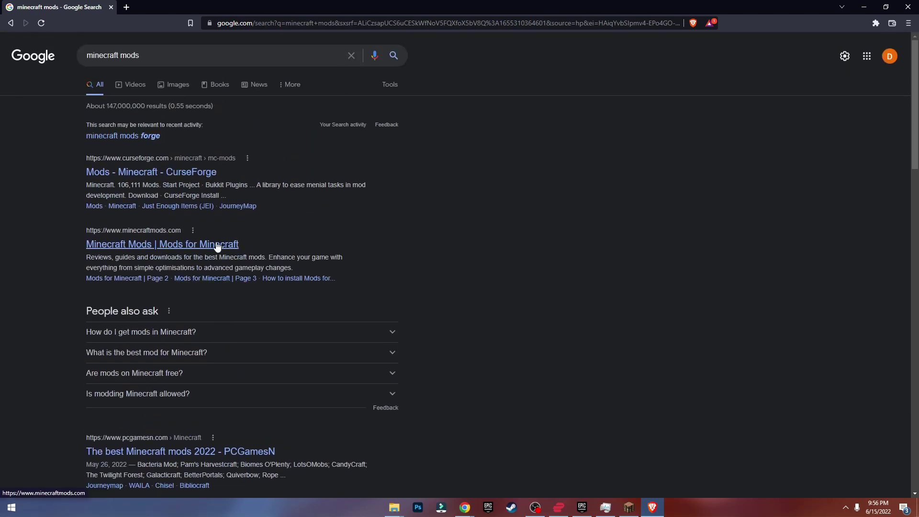
# Open the CurseForge 'Mods - Minecraft' result and browse its popularity-sorted All Mods list
pyautogui.click(134, 172)
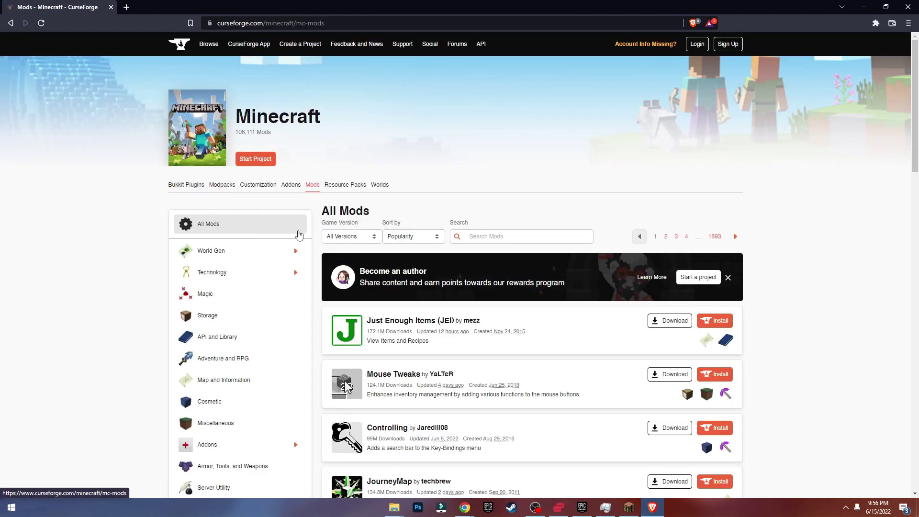
pyautogui.scroll(-3, 345, 237)
pyautogui.scroll(3, 345, 237)
pyautogui.scroll(-3, 354, 251)
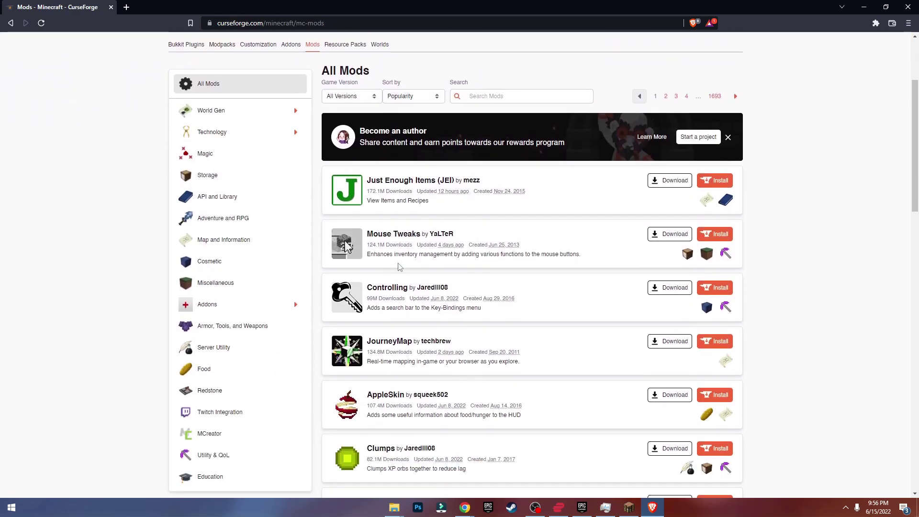
pyautogui.scroll(-7, 400, 266)
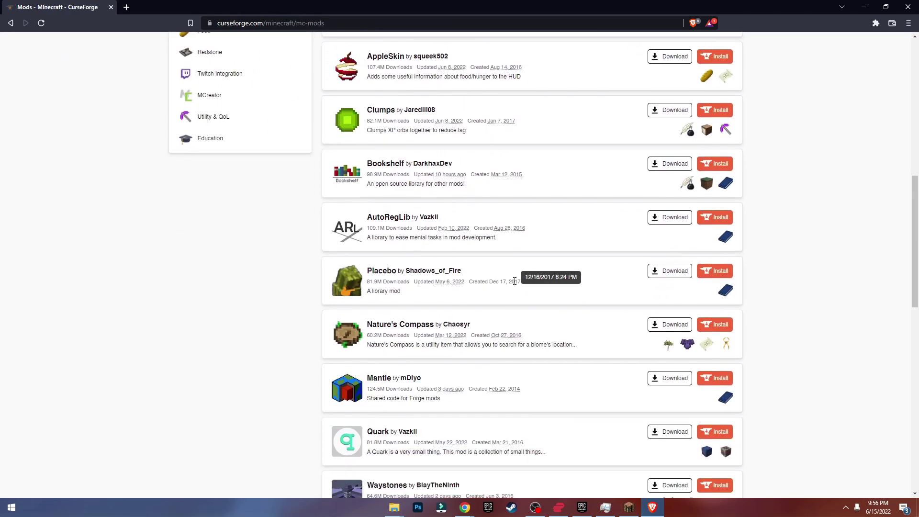
pyautogui.scroll(-10, 515, 281)
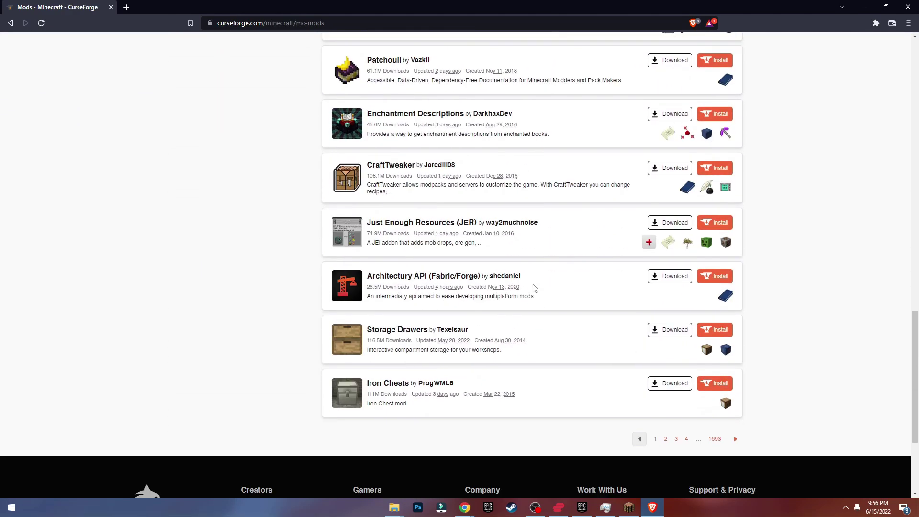
pyautogui.scroll(20, 534, 287)
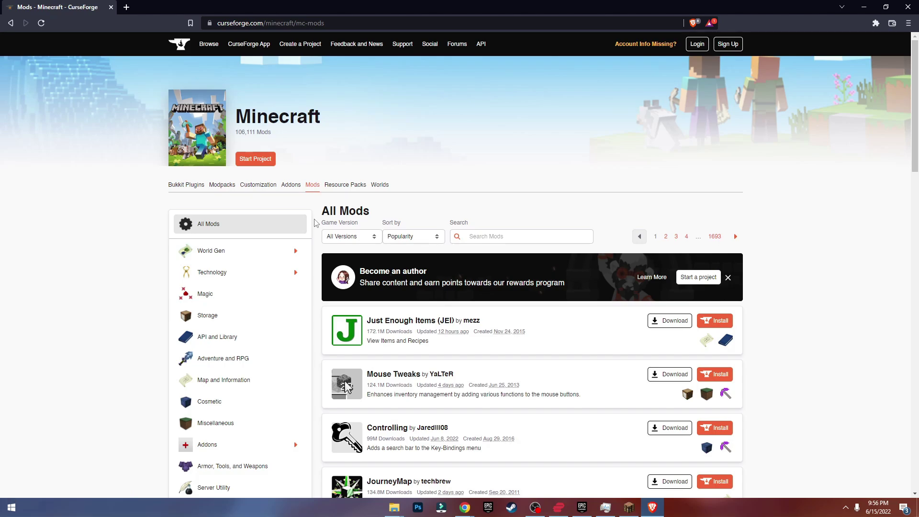
pyautogui.scroll(-2, 262, 261)
pyautogui.moveTo(240, 177)
pyautogui.scroll(-2, 545, 321)
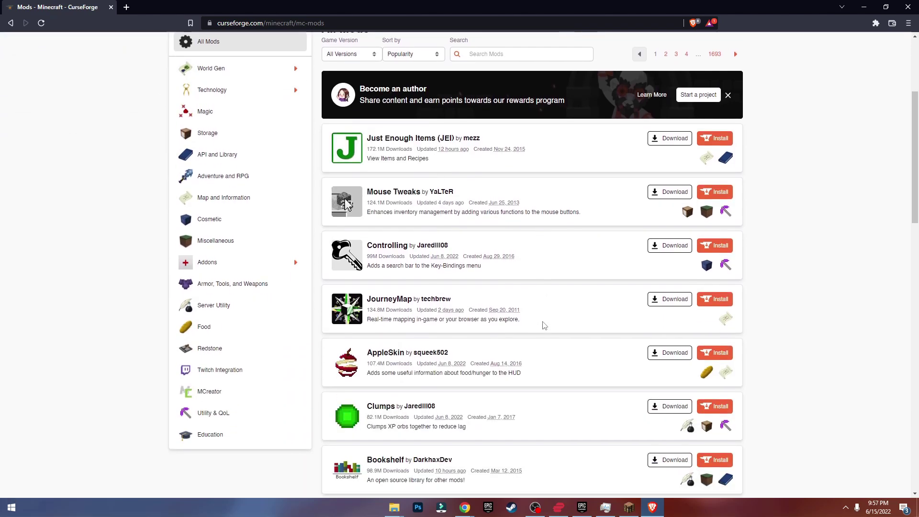
pyautogui.scroll(2, 544, 325)
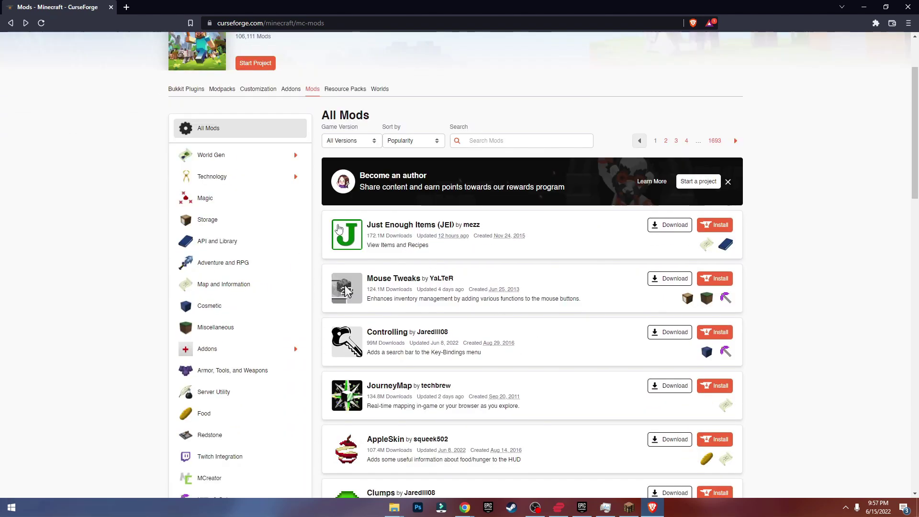
# Download jei-1.18.2-9.5.5.174.jar from the JEI page's Recent Files and save it to Downloads
pyautogui.click(355, 239)
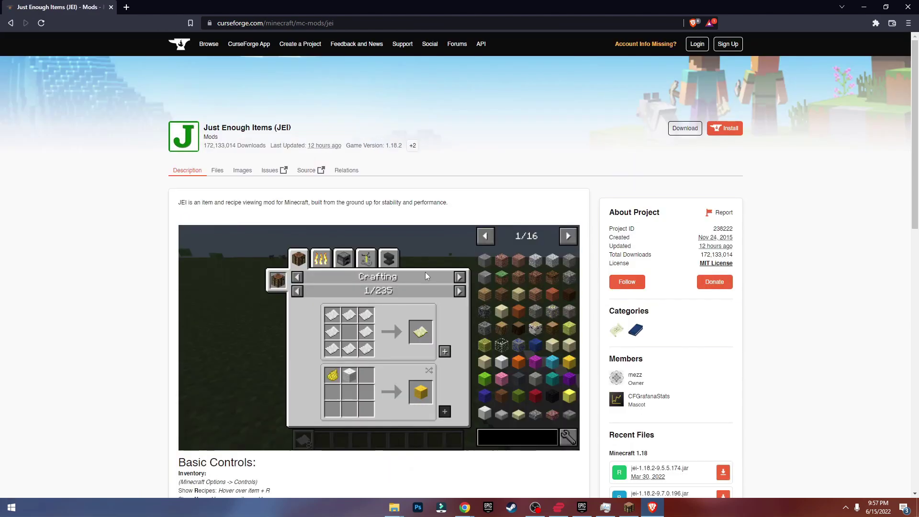
pyautogui.scroll(-3, 425, 272)
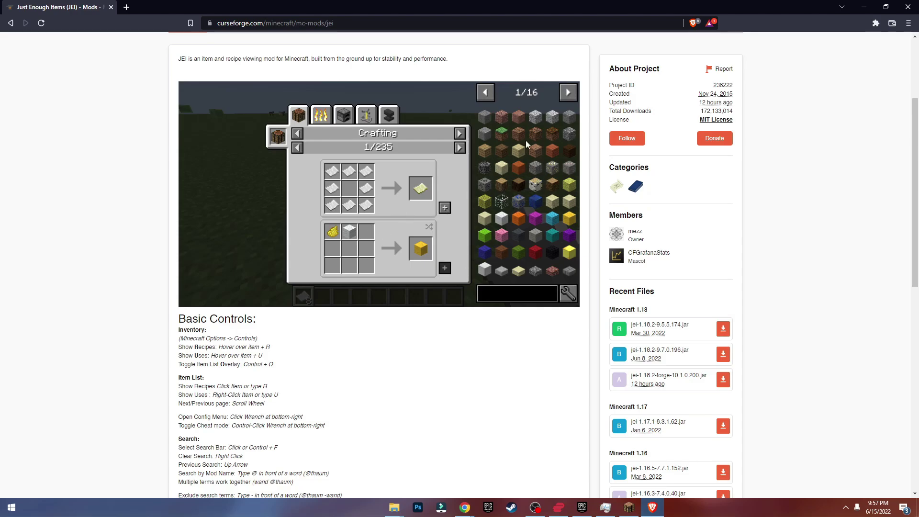
pyautogui.scroll(-1, 389, 260)
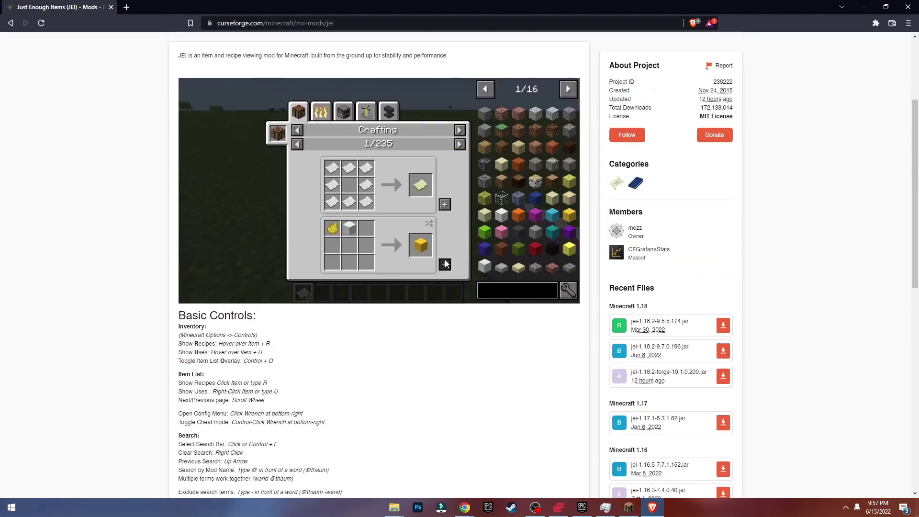
pyautogui.scroll(-1, 535, 241)
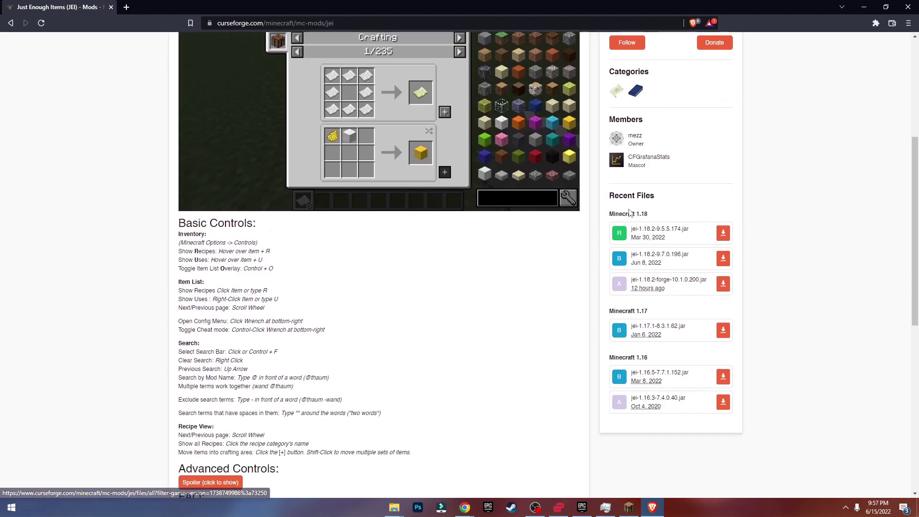
pyautogui.click(729, 236)
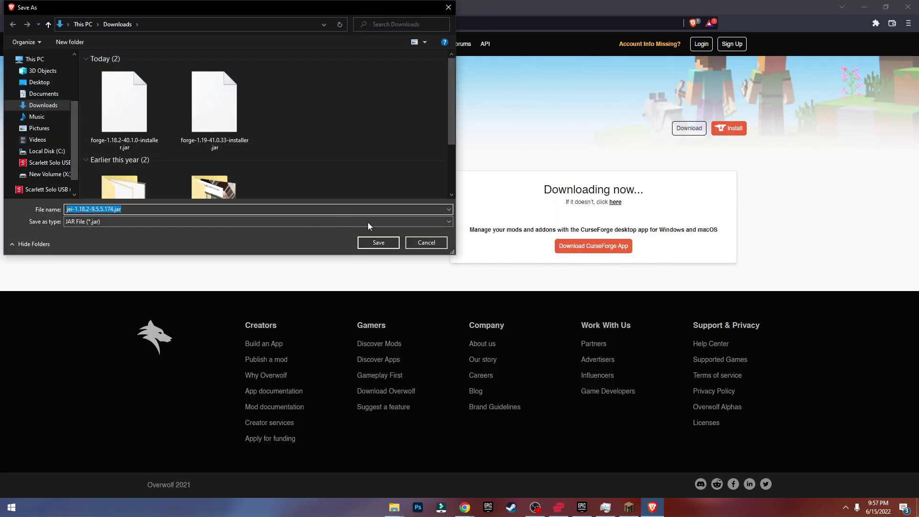
pyautogui.click(378, 242)
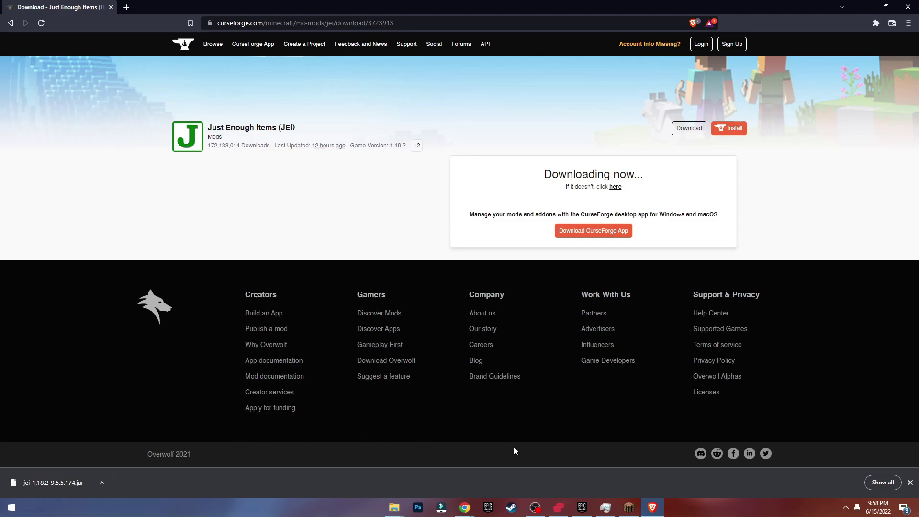
# Return to the Minecraft title screen and open the mods folder from the Mods menu
pyautogui.click(628, 508)
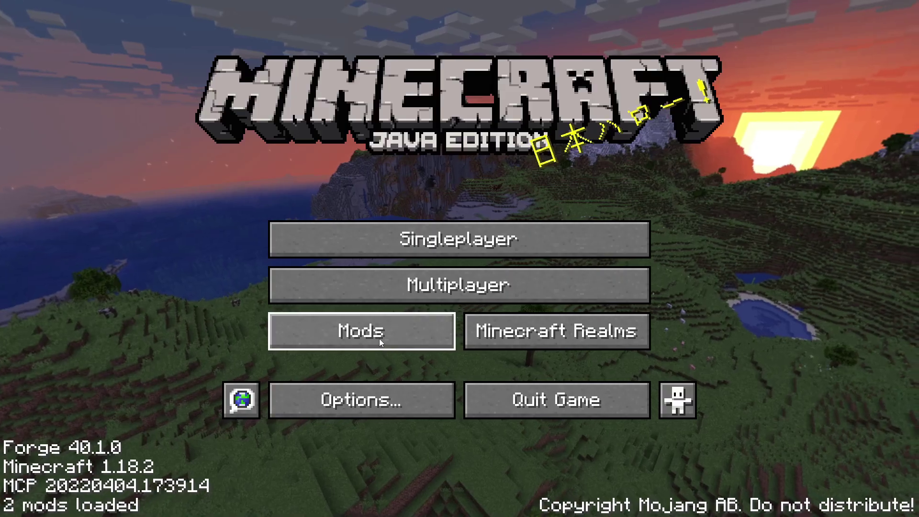
pyautogui.click(379, 338)
pyautogui.click(122, 475)
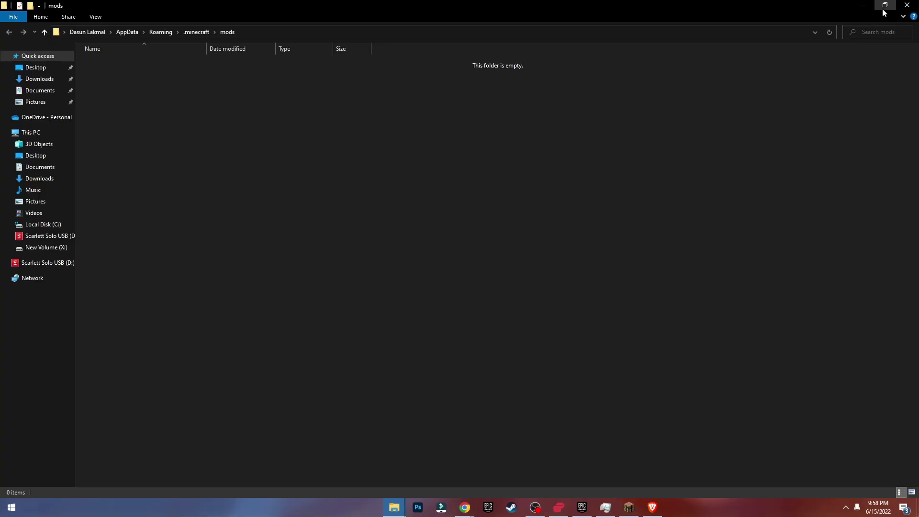
# Shrink the mods folder and browser windows and place them side by side
pyautogui.click(884, 7)
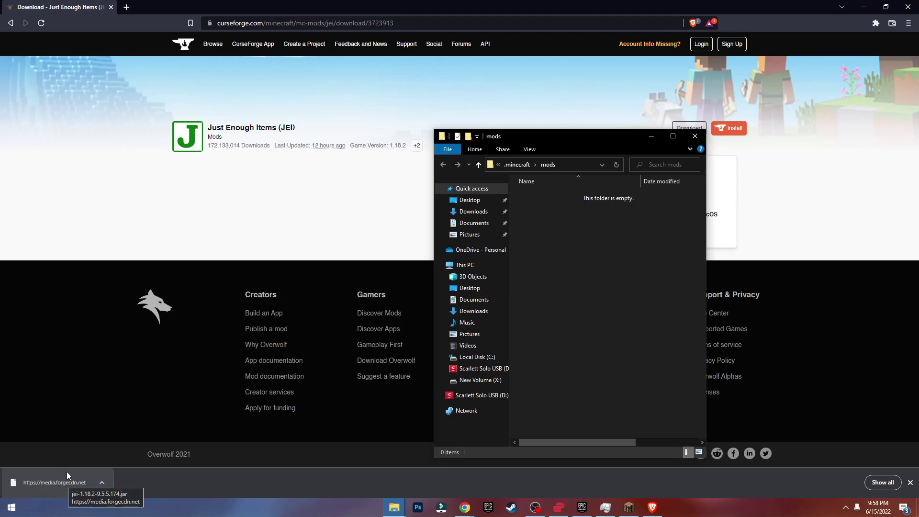
pyautogui.click(885, 7)
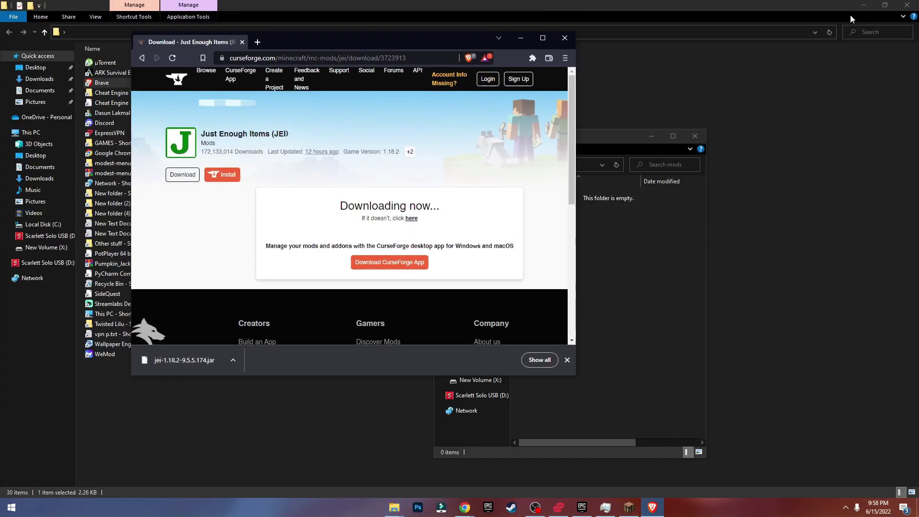
pyautogui.moveTo(615, 139); pyautogui.dragTo(778, 85)
# Drag jei-1.18.2-9.5.5.174.jar from the download bar into the mods folder, then go back to the JEI page
pyautogui.moveTo(184, 359); pyautogui.dragTo(765, 306)
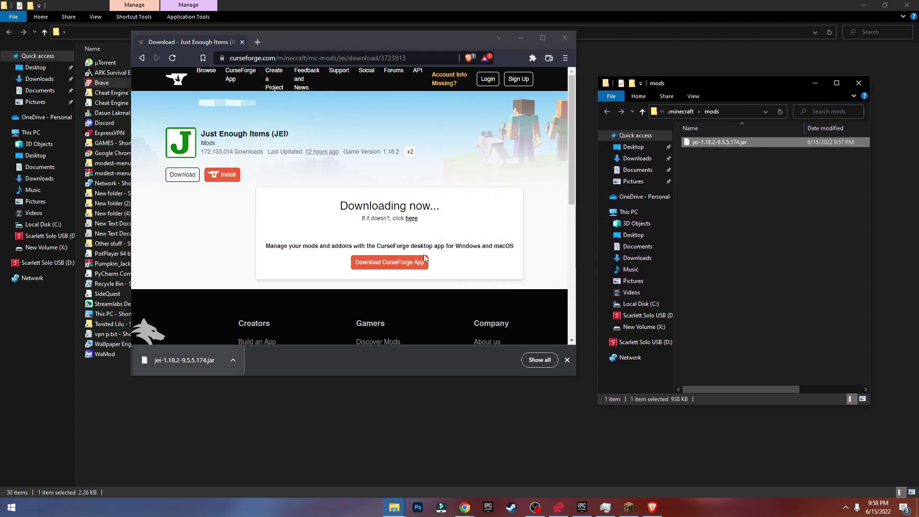
pyautogui.click(735, 179)
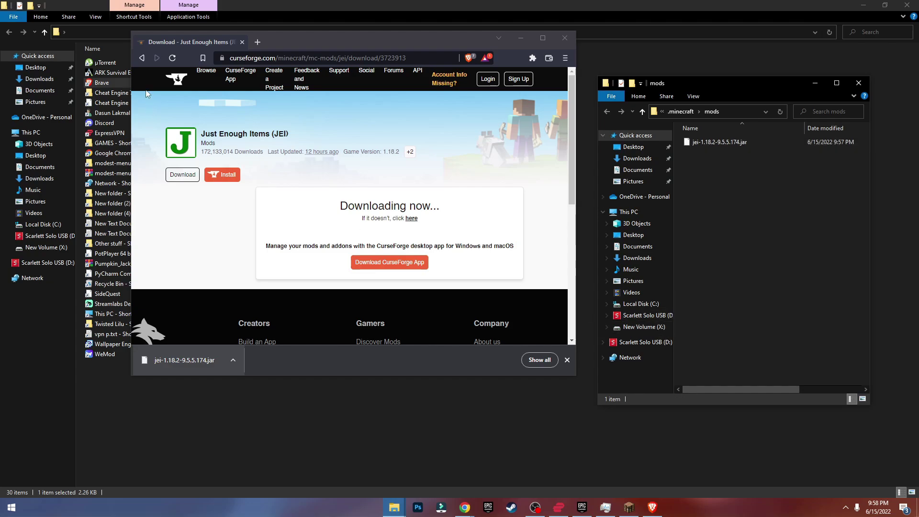
pyautogui.click(142, 57)
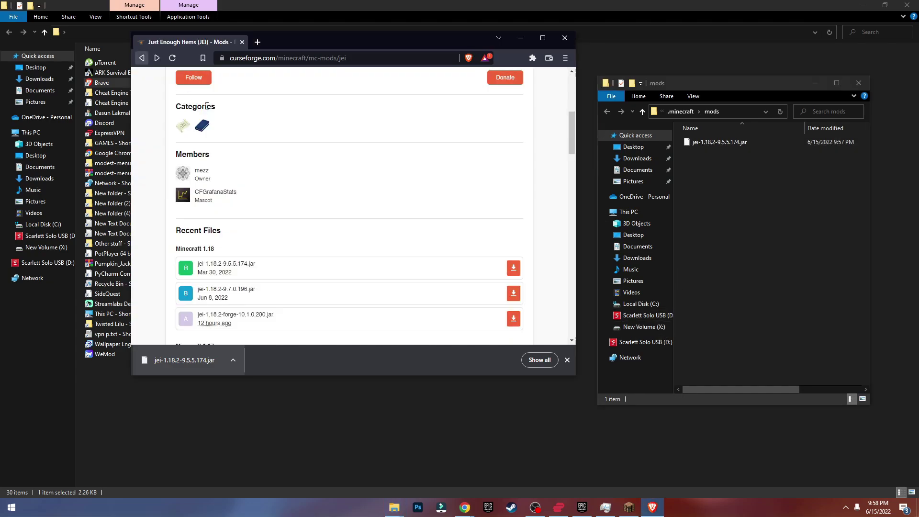
# Maximize the browser and scroll the JEI page to read its Basic Controls section
pyautogui.click(543, 37)
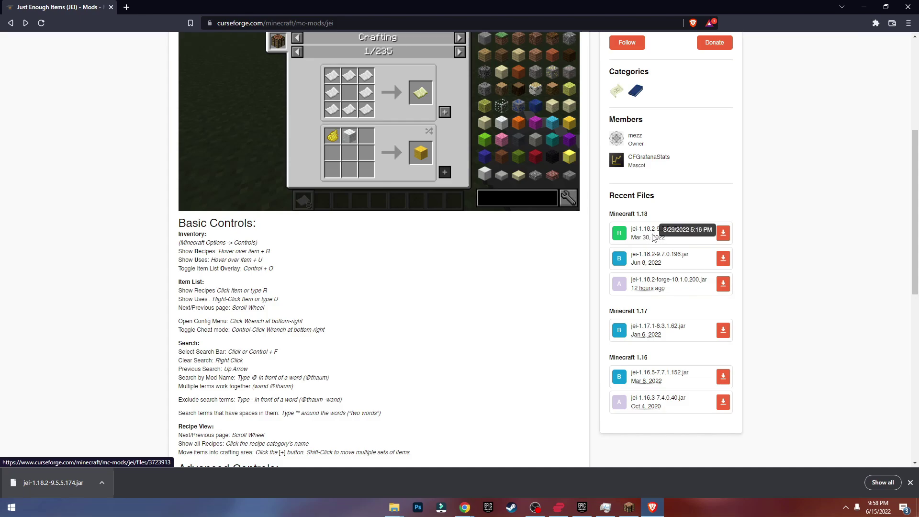
pyautogui.moveTo(643, 238)
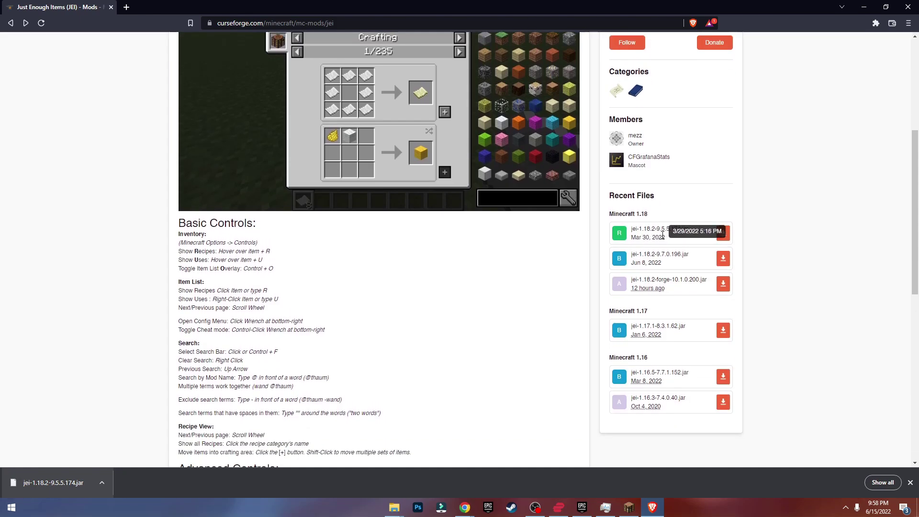
pyautogui.scroll(1, 663, 238)
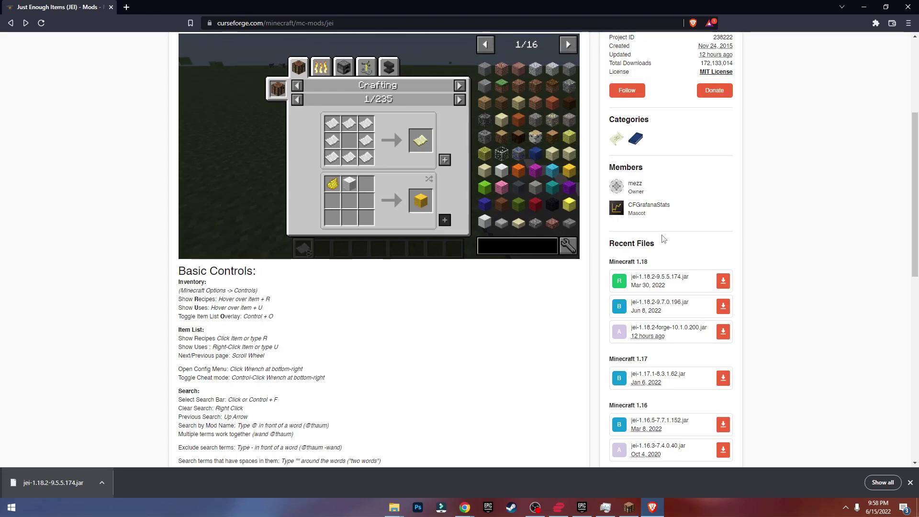
pyautogui.scroll(-2, 648, 287)
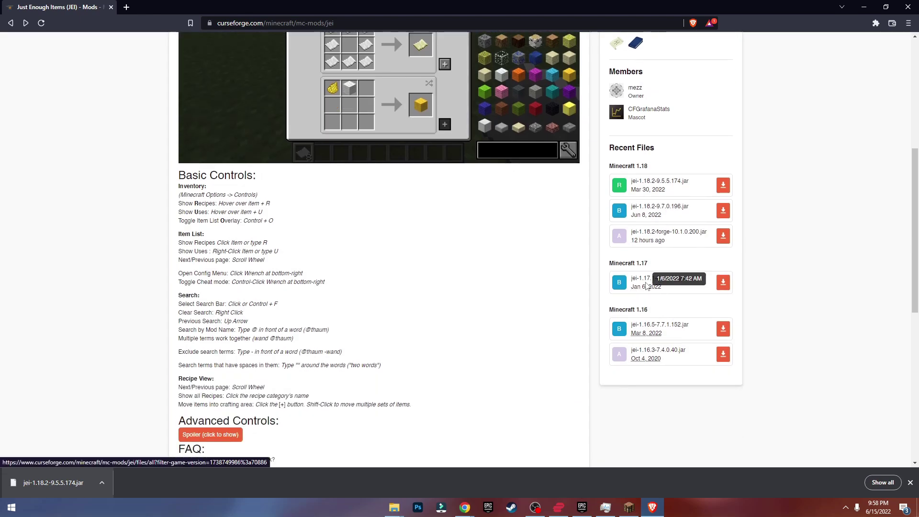
pyautogui.scroll(1, 652, 261)
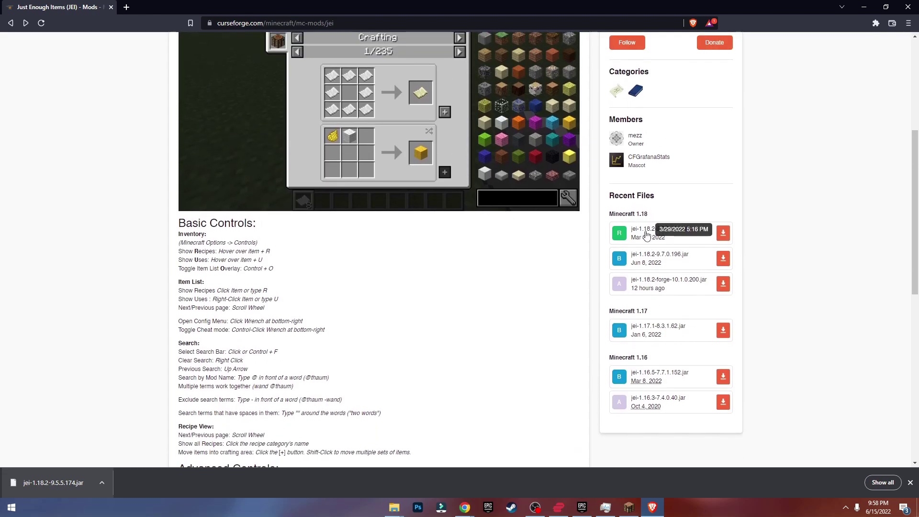
pyautogui.scroll(3, 685, 266)
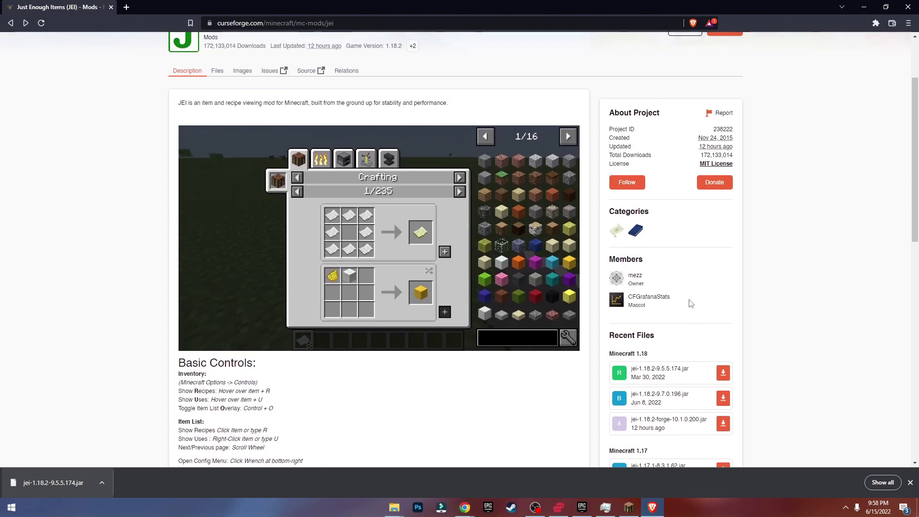
pyautogui.scroll(-2, 691, 303)
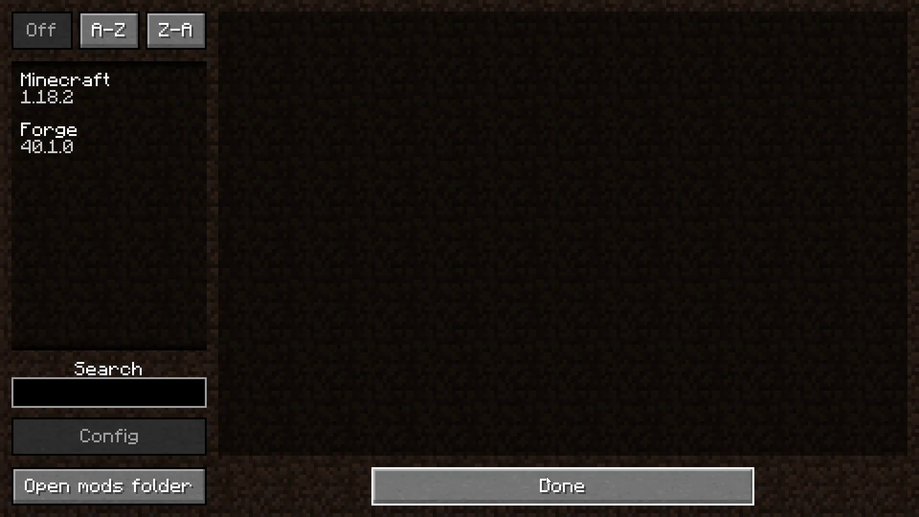
# Check the loaded mods list in Minecraft, then quit the game
pyautogui.click(554, 483)
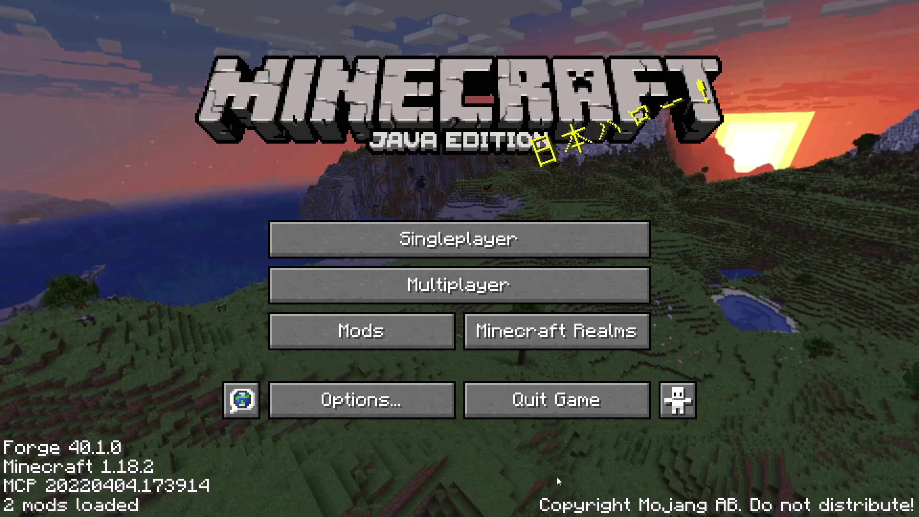
pyautogui.click(585, 407)
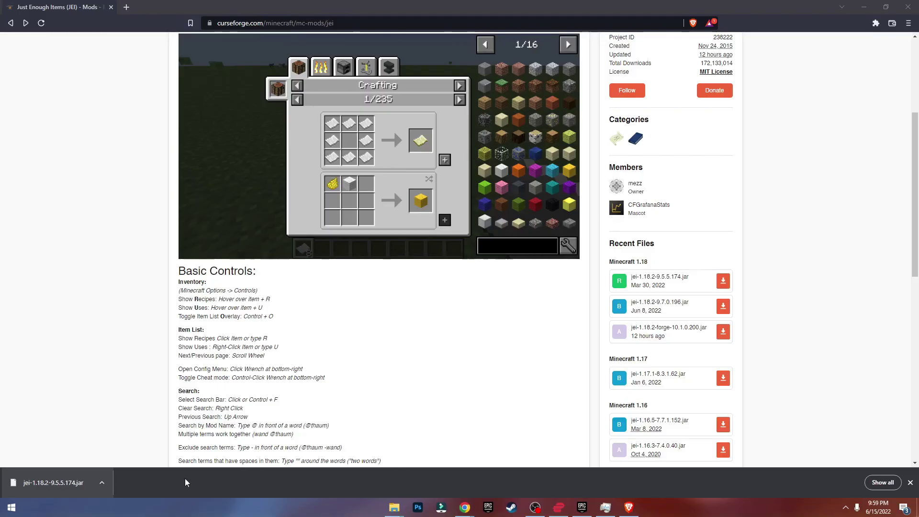
# Start Minecraft Launcher from the Start menu and play the forge 1.18.2-forge-40.1.0 installation
pyautogui.click(3, 510)
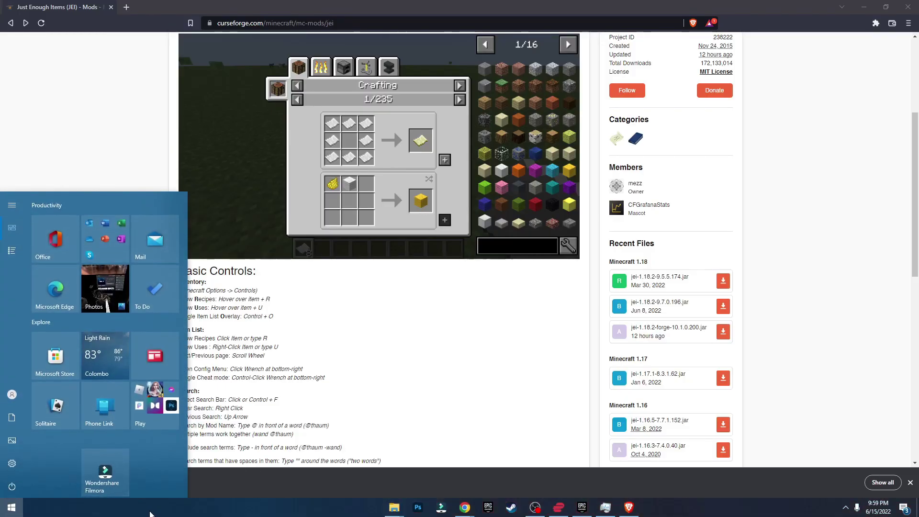
pyautogui.write('mi')
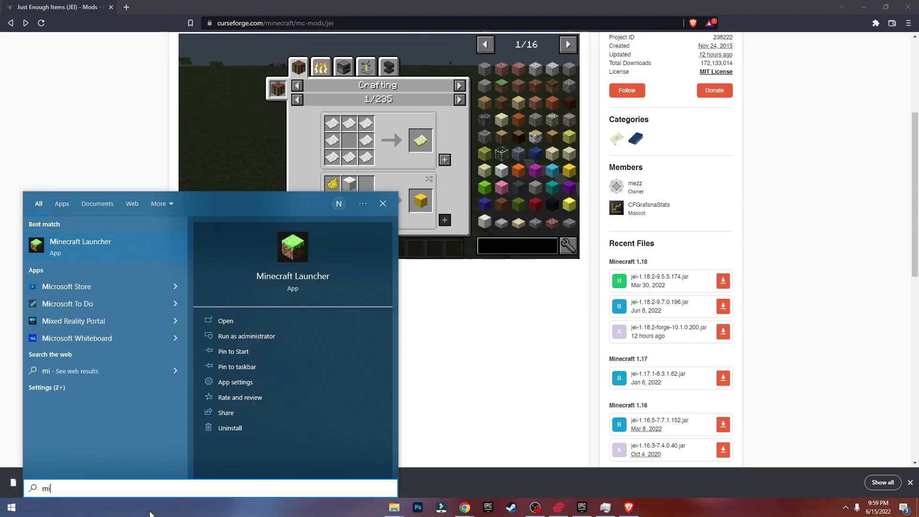
pyautogui.click(120, 260)
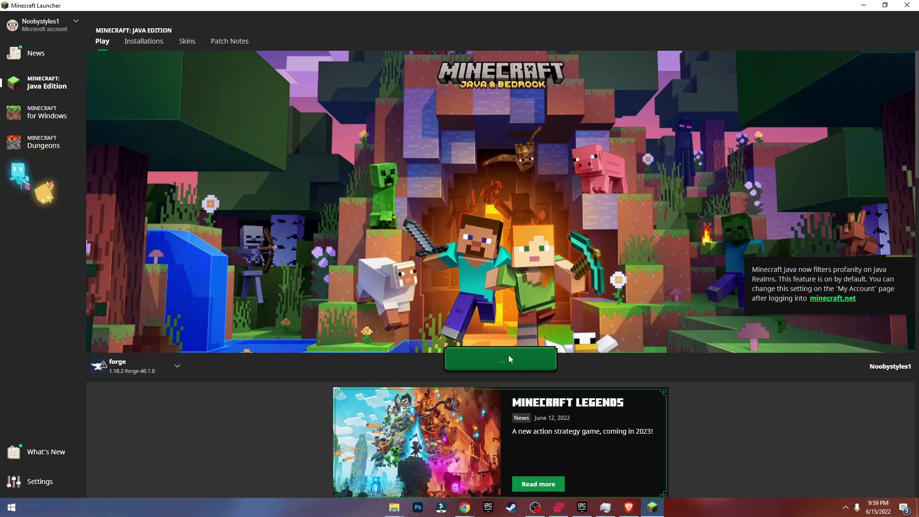
pyautogui.click(537, 370)
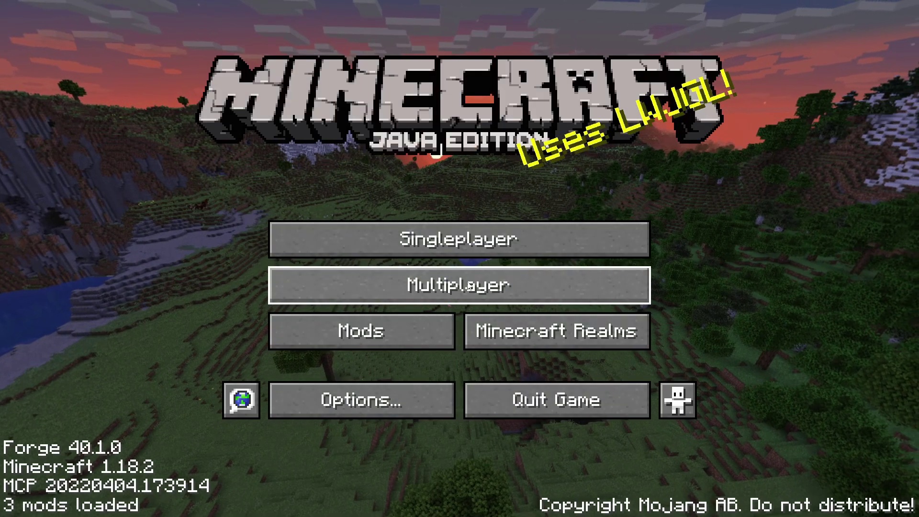
# Confirm Just Enough Items 9.5.5.174 in the mod list, then go to Singleplayer world selection
pyautogui.click(314, 340)
pyautogui.click(98, 193)
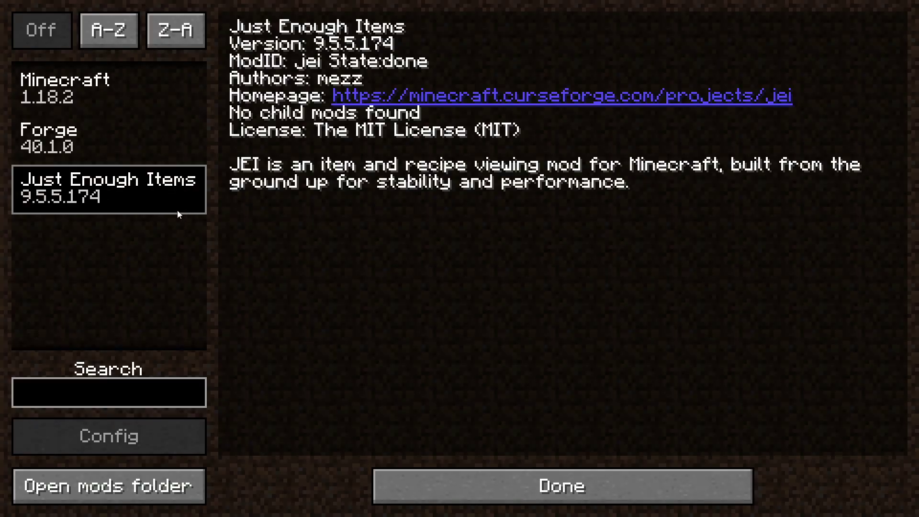
pyautogui.click(474, 483)
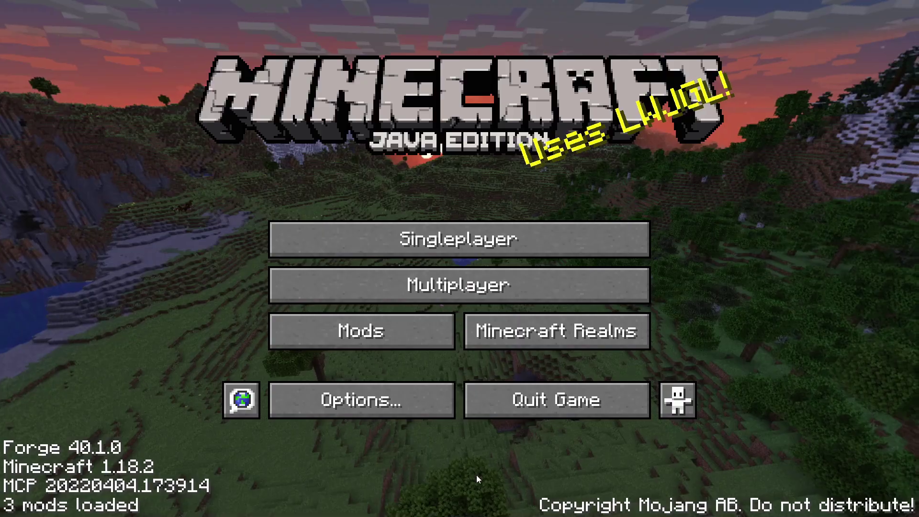
pyautogui.click(443, 238)
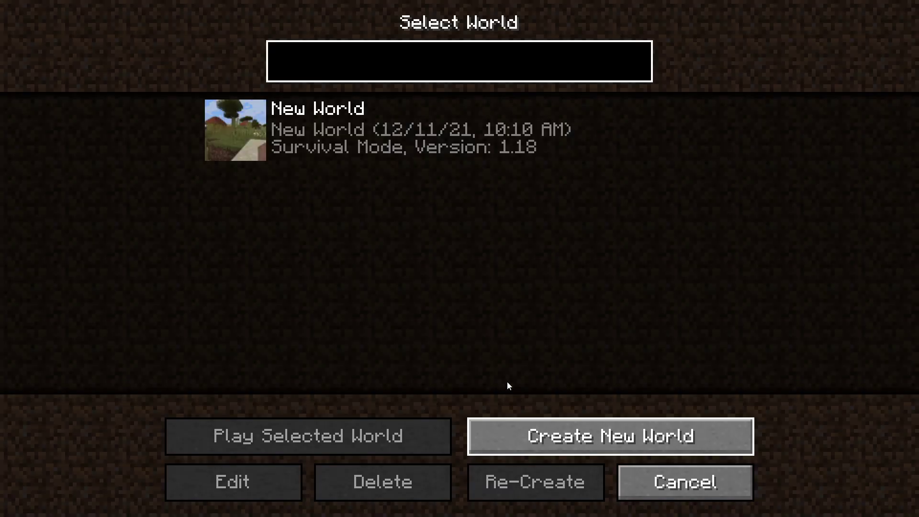
# Create a new Survival world with default settings
pyautogui.click(509, 423)
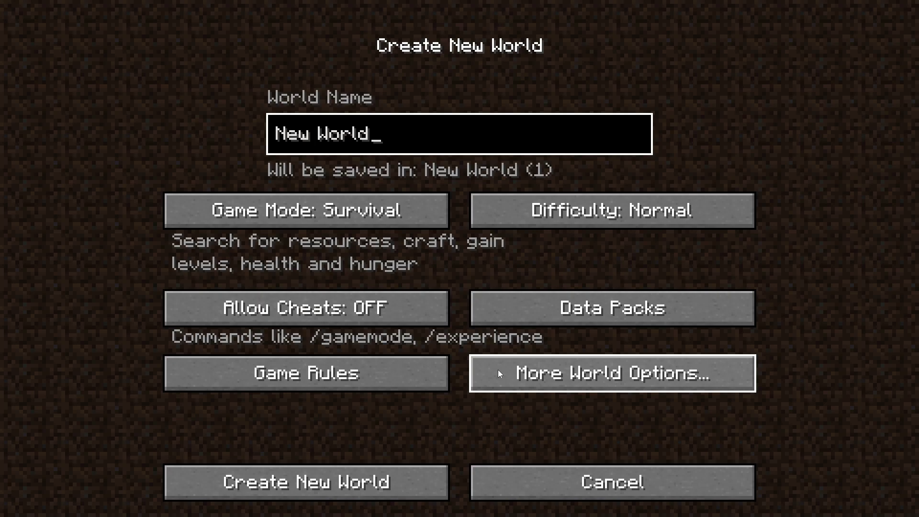
pyautogui.click(386, 469)
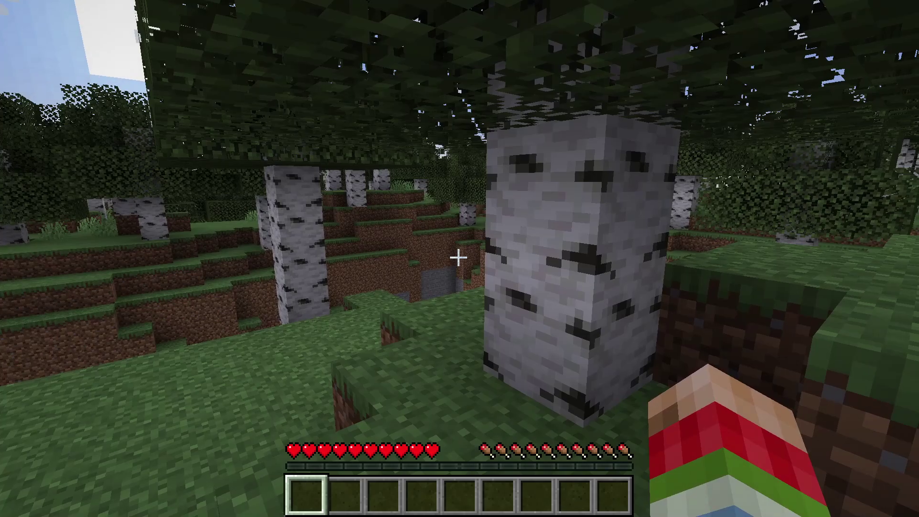
# Open the inventory and page forward repeatedly through the JEI item list
pyautogui.press('e')
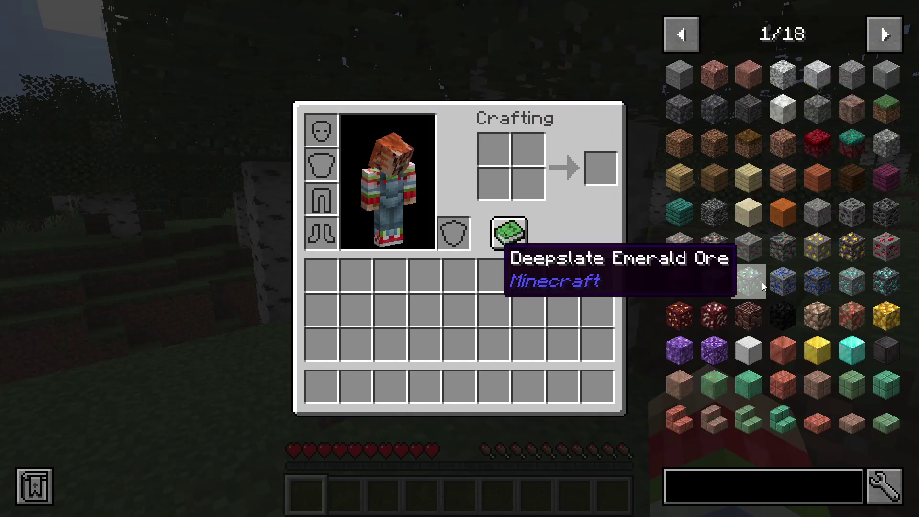
pyautogui.click(888, 37)
pyautogui.click(889, 37)
pyautogui.click(888, 36)
pyautogui.click(888, 37)
pyautogui.click(889, 36)
pyautogui.click(888, 37)
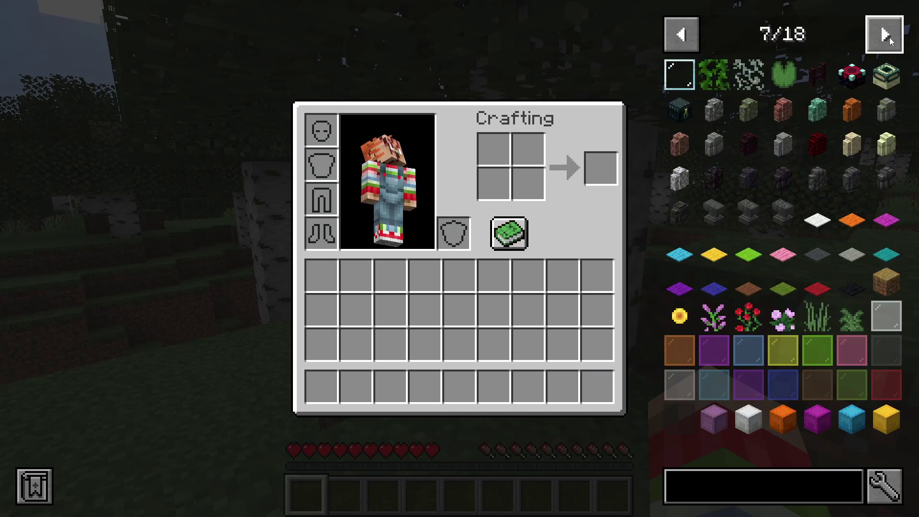
pyautogui.click(889, 38)
pyautogui.click(883, 39)
pyautogui.click(883, 39)
pyautogui.click(883, 39)
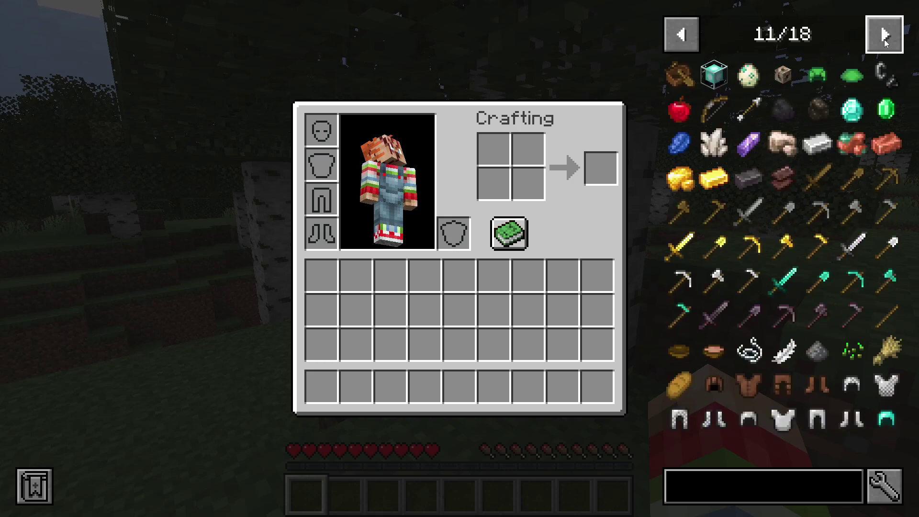
pyautogui.click(883, 40)
pyautogui.click(883, 40)
pyautogui.click(883, 40)
pyautogui.click(884, 39)
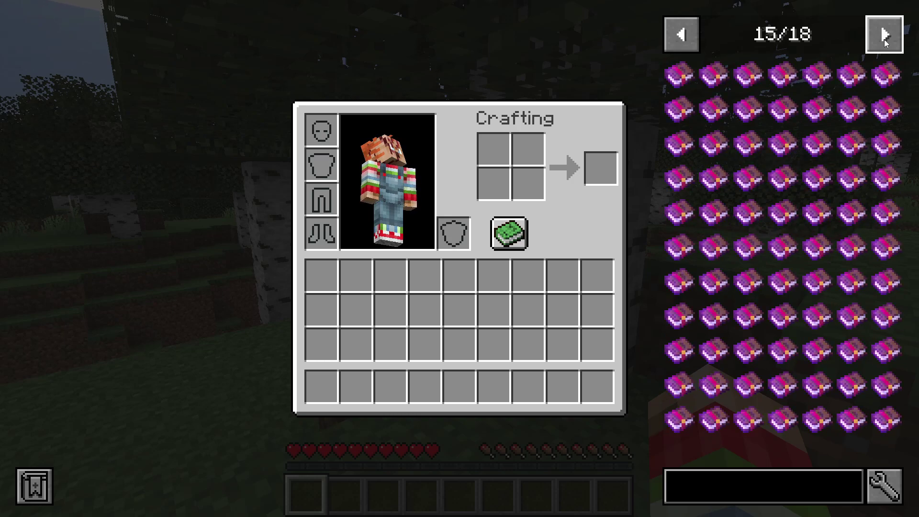
pyautogui.click(884, 39)
pyautogui.click(884, 39)
pyautogui.click(883, 39)
pyautogui.click(883, 39)
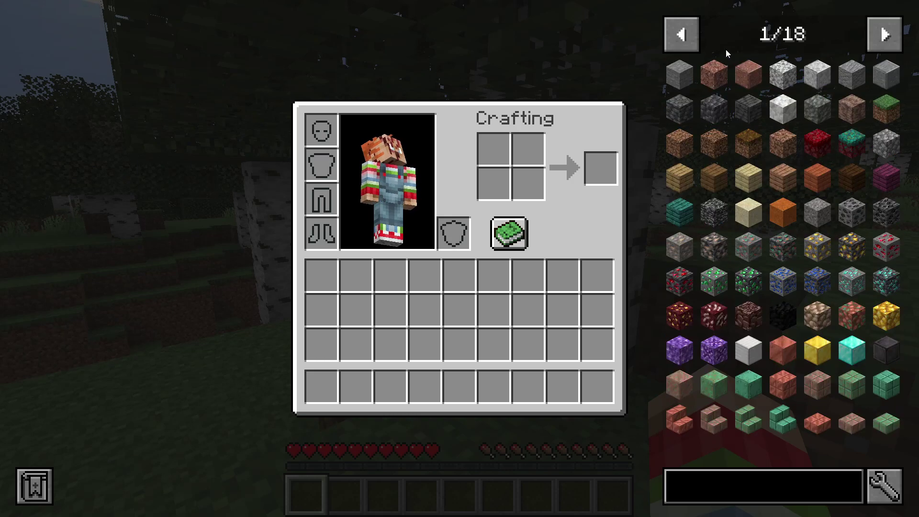
# Return to the potions and arrows page and view the Arrow of Fire Resistance crafting recipe
pyautogui.click(666, 40)
pyautogui.click(670, 38)
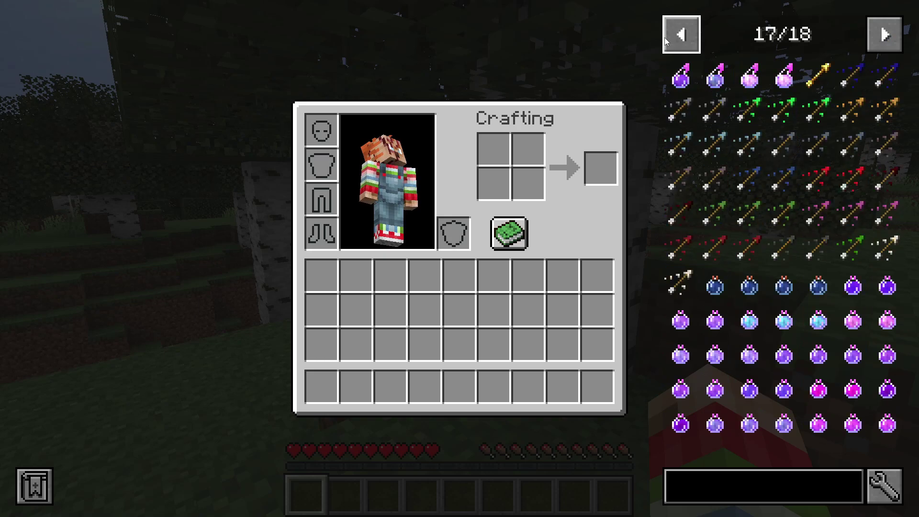
pyautogui.click(748, 140)
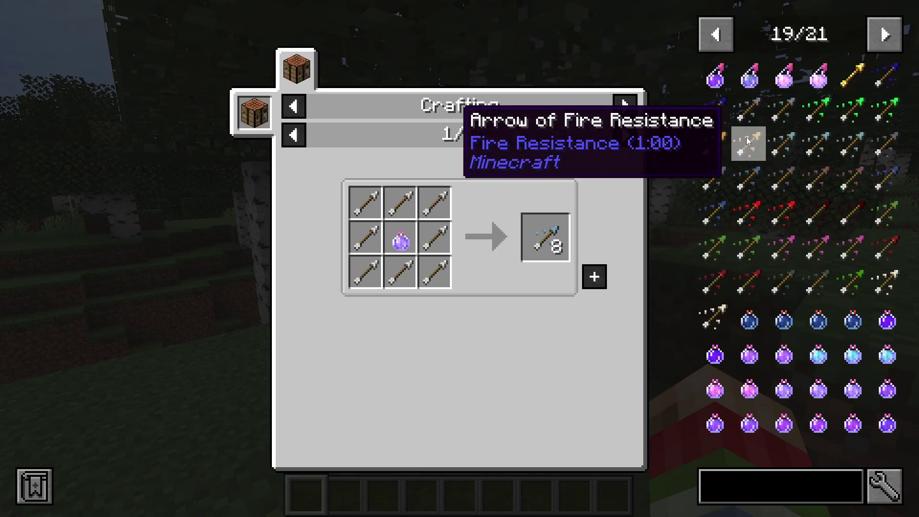
# View the Splash Potion of Leaping brewing recipe, then close everything back to the forest
pyautogui.click(896, 35)
pyautogui.click(898, 34)
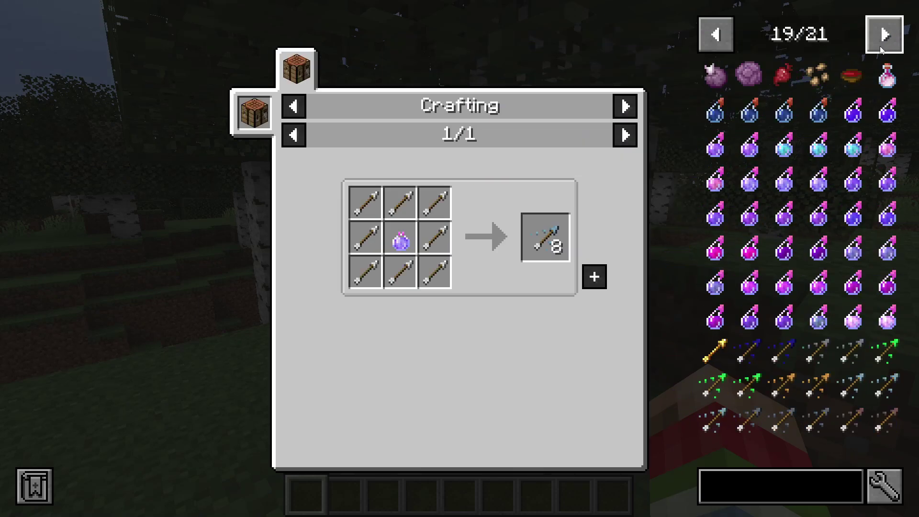
pyautogui.click(807, 139)
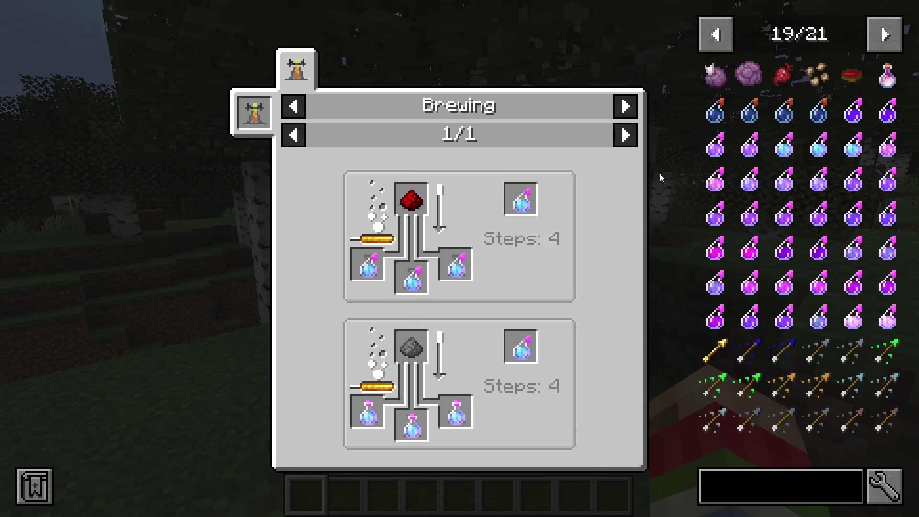
pyautogui.press('Escape')
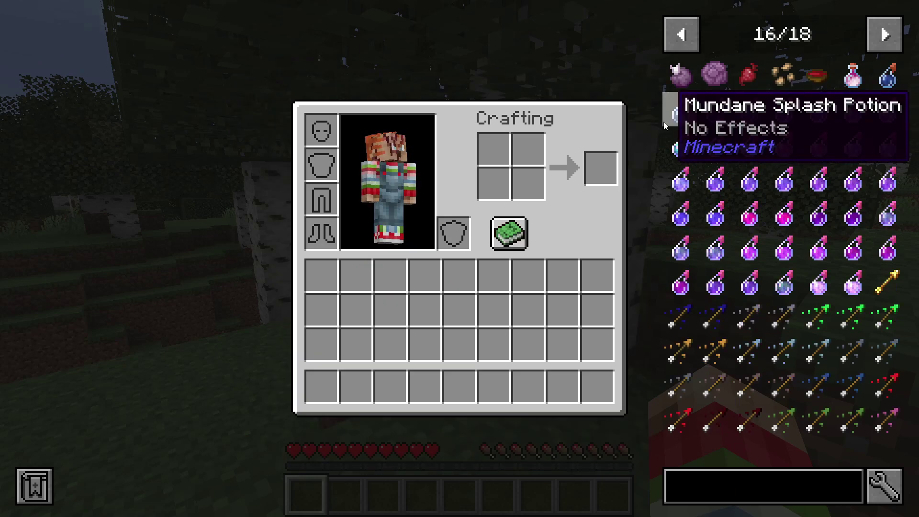
pyautogui.press('Escape')
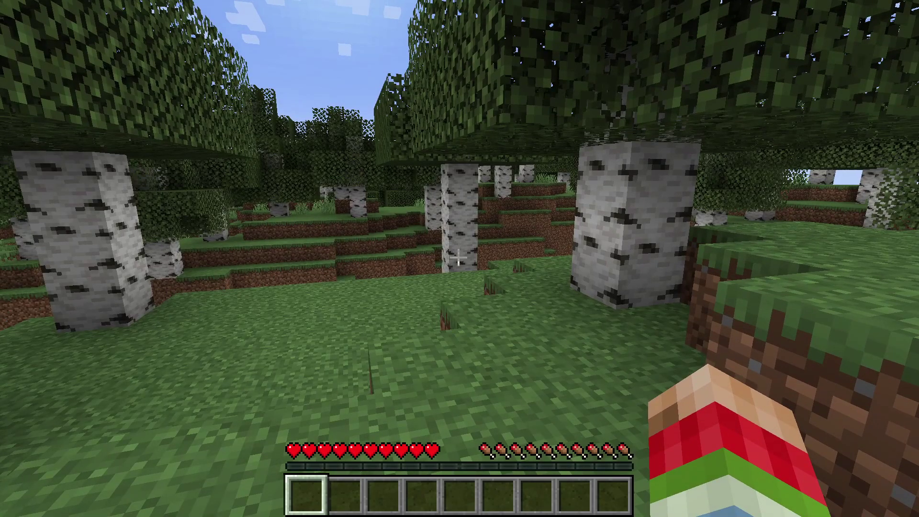
# Pause, save and quit the world to the title screen, then quit Minecraft
pyautogui.press('Escape')
pyautogui.click(454, 342)
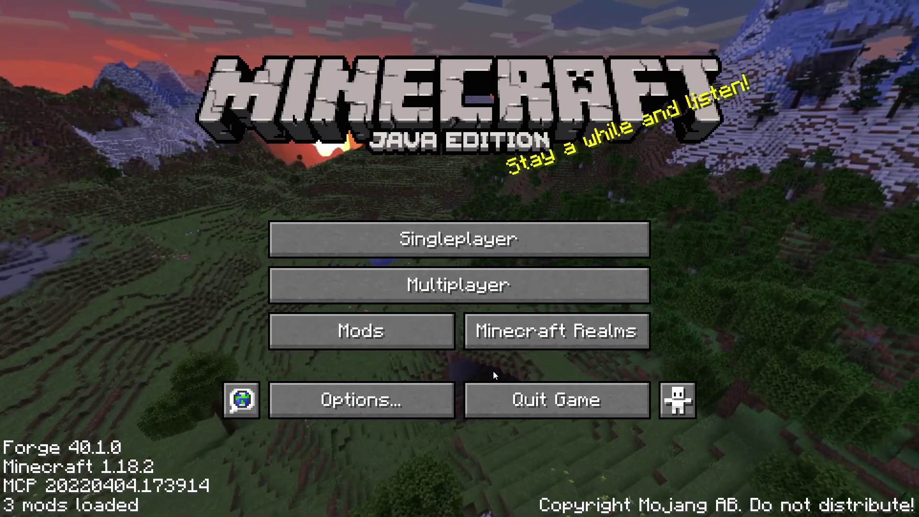
pyautogui.click(505, 385)
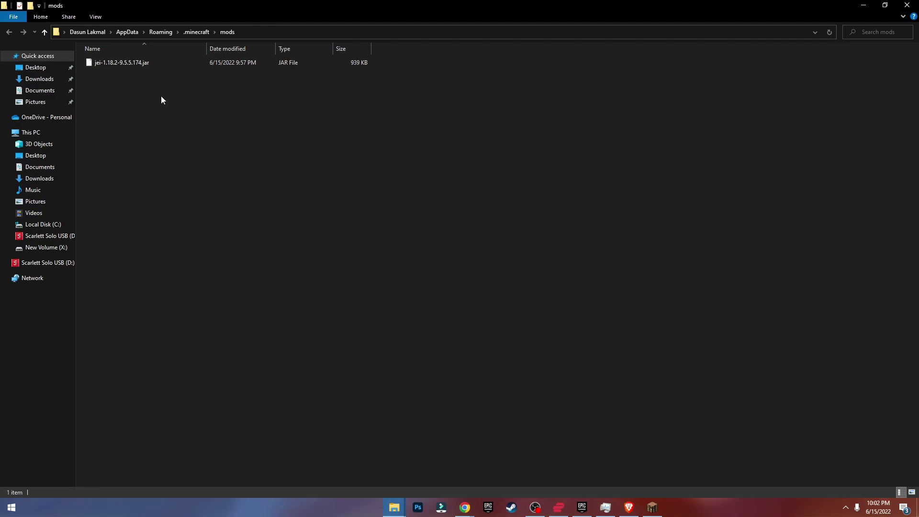
pyautogui.click(154, 63)
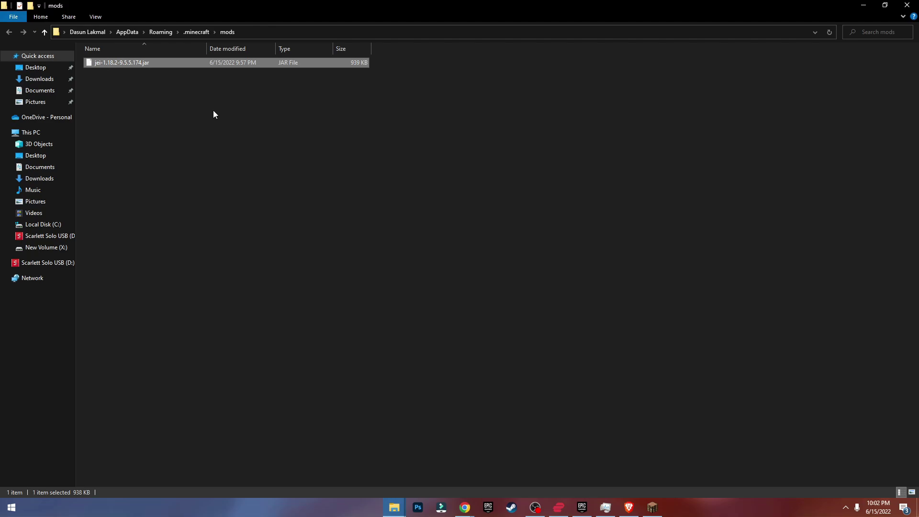
pyautogui.click(193, 113)
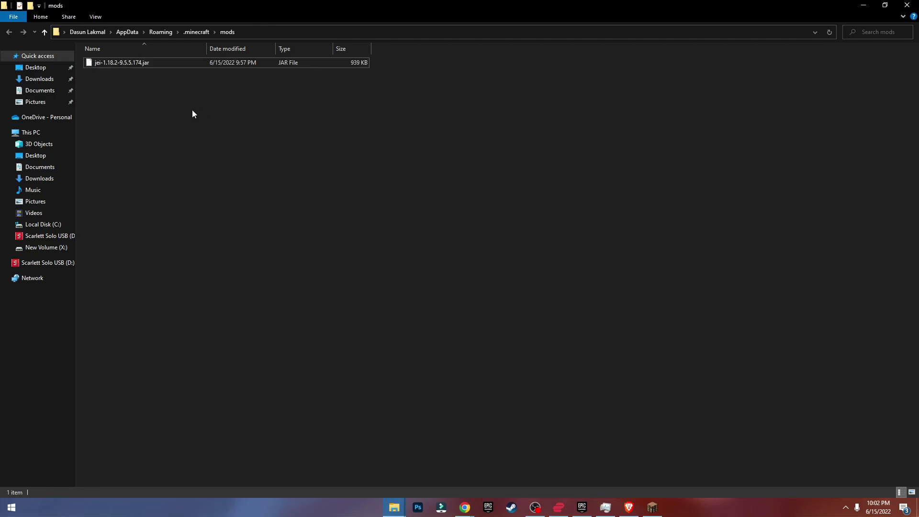